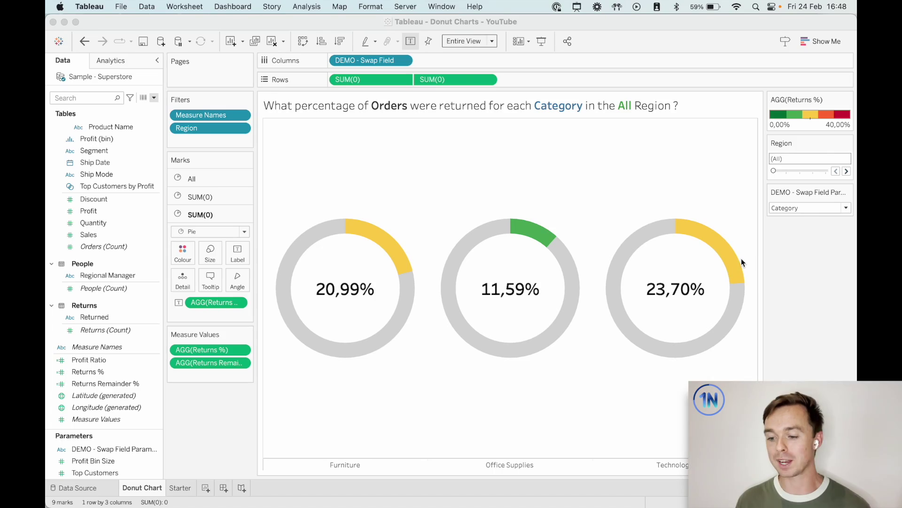
- Cycle the Region filter through South and West, then back to all regions
click(846, 171)
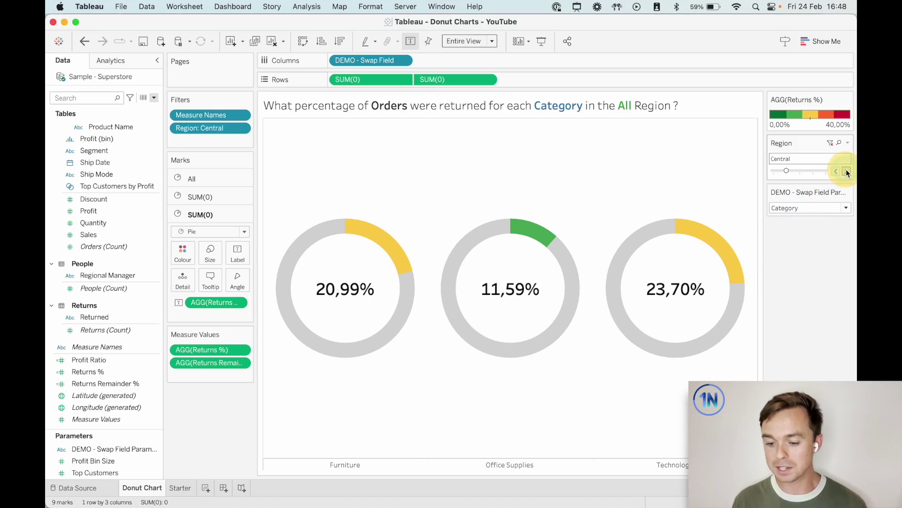
click(847, 171)
click(846, 171)
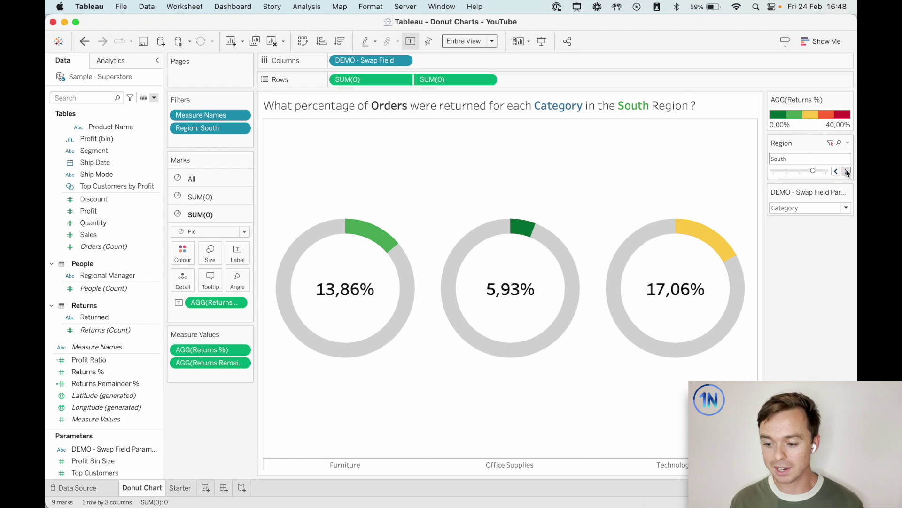
click(846, 171)
click(836, 171)
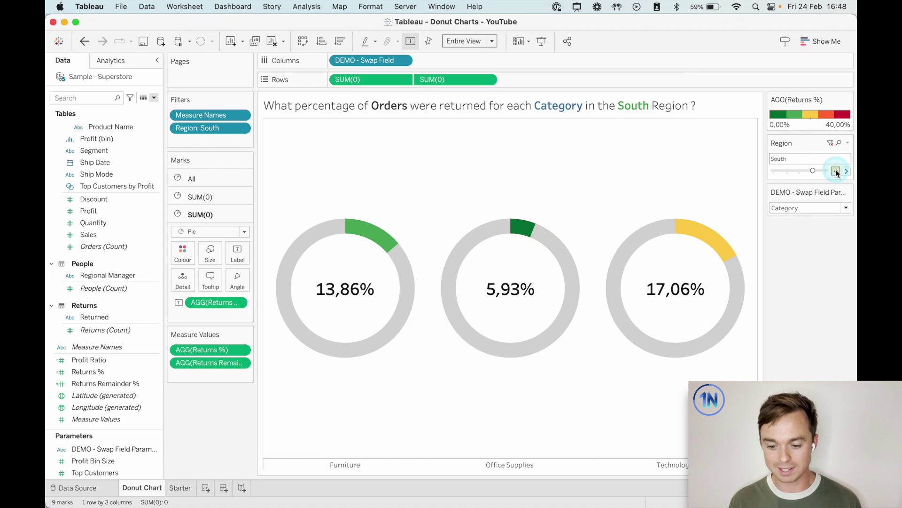
click(836, 172)
click(836, 171)
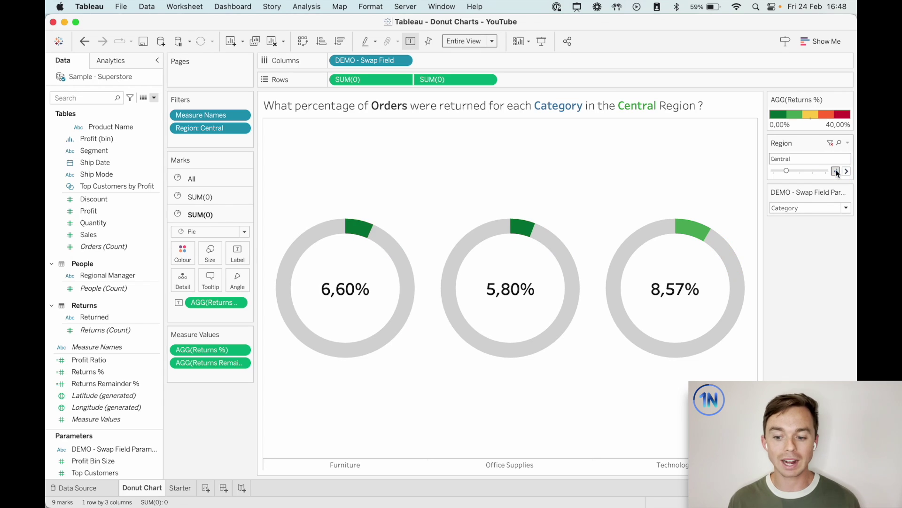
click(836, 172)
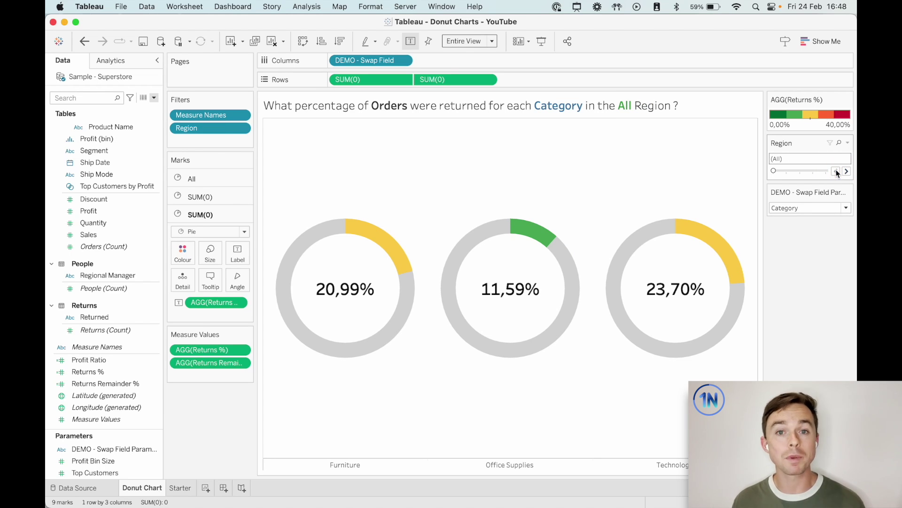
- Set the DEMO - Swap Field parameter to Segment and go to the Starter sheet
click(821, 208)
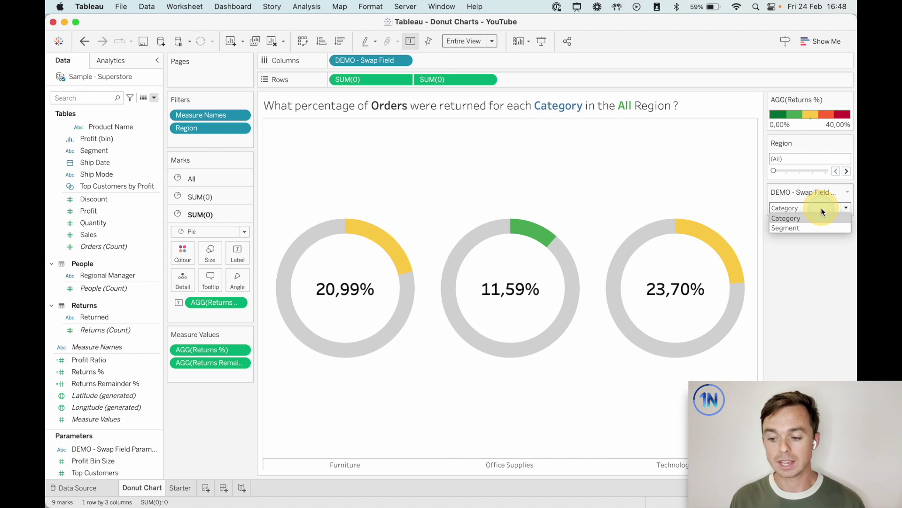
click(803, 228)
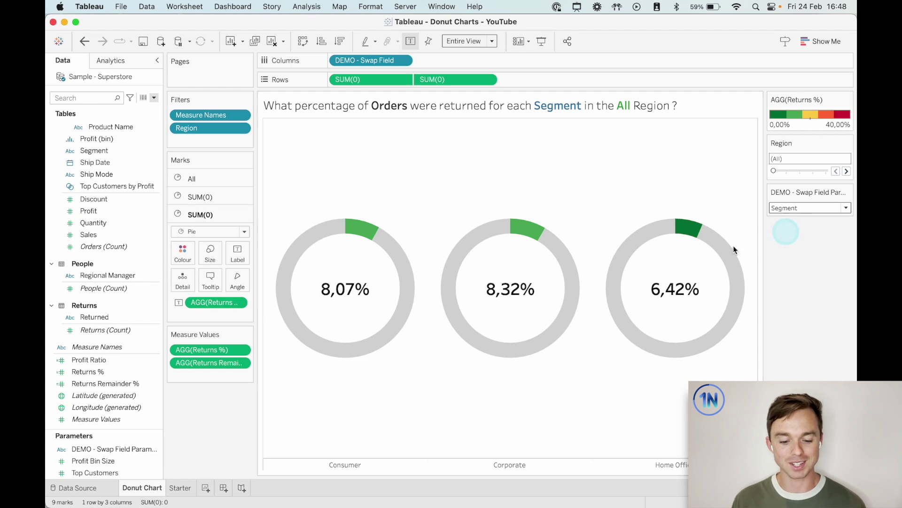
click(181, 488)
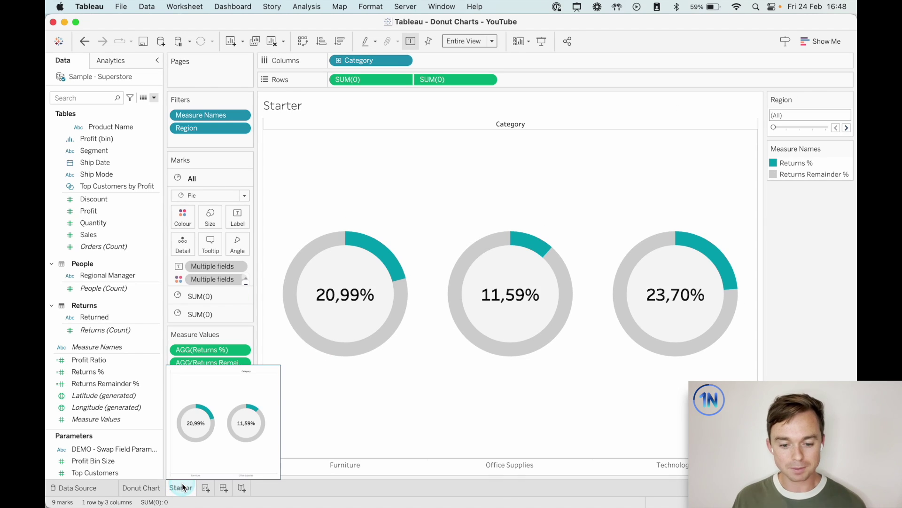
- Expand the first SUM(0) marks card on the Starter sheet and pick up Measure Values
click(234, 296)
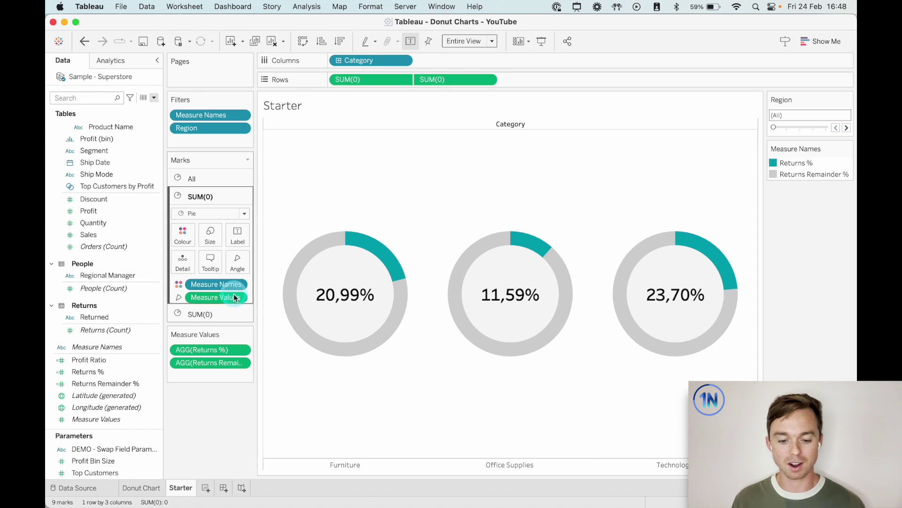
click(224, 417)
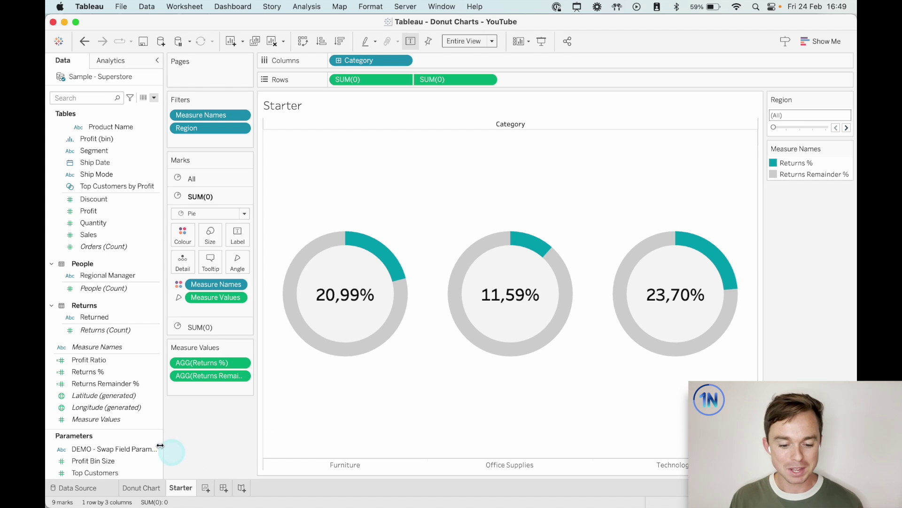
click(99, 419)
- Colour the donuts by Measure Values, with separate legends for Returns % and Returns Remainder %
drag(101, 419, 216, 284)
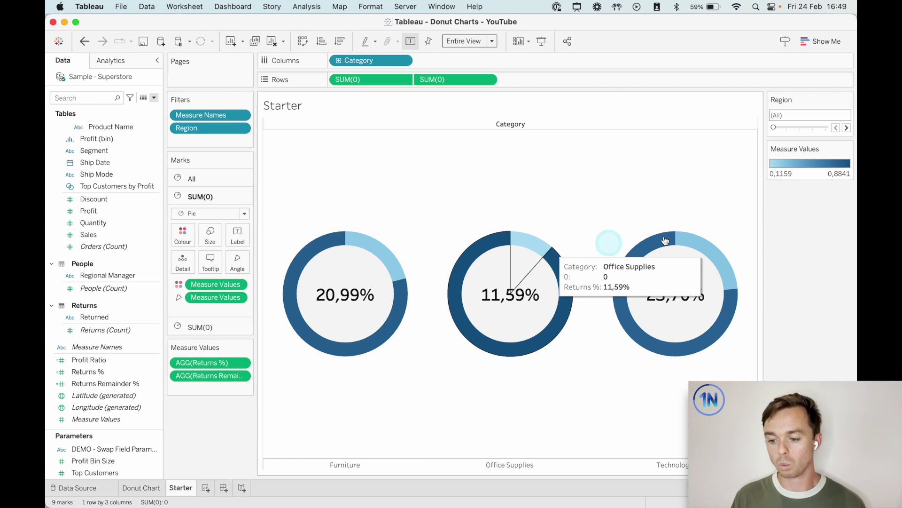
click(806, 177)
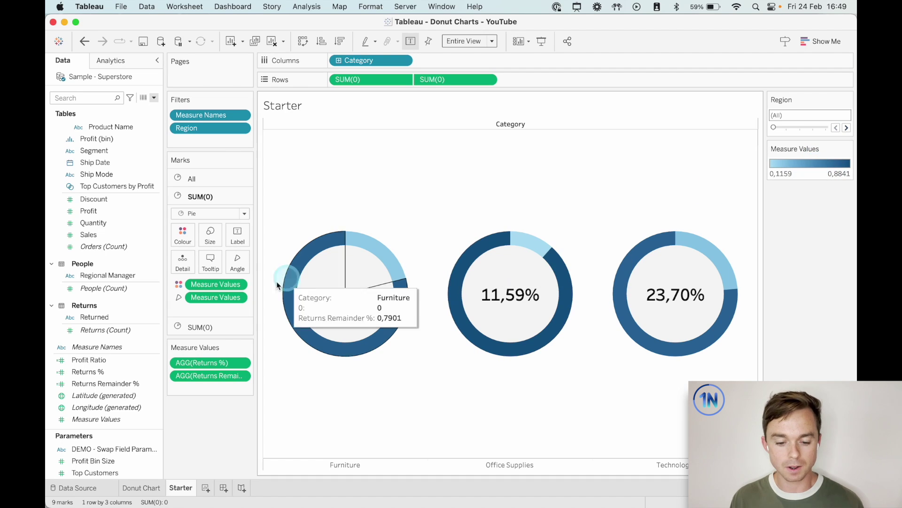
right_click(210, 287)
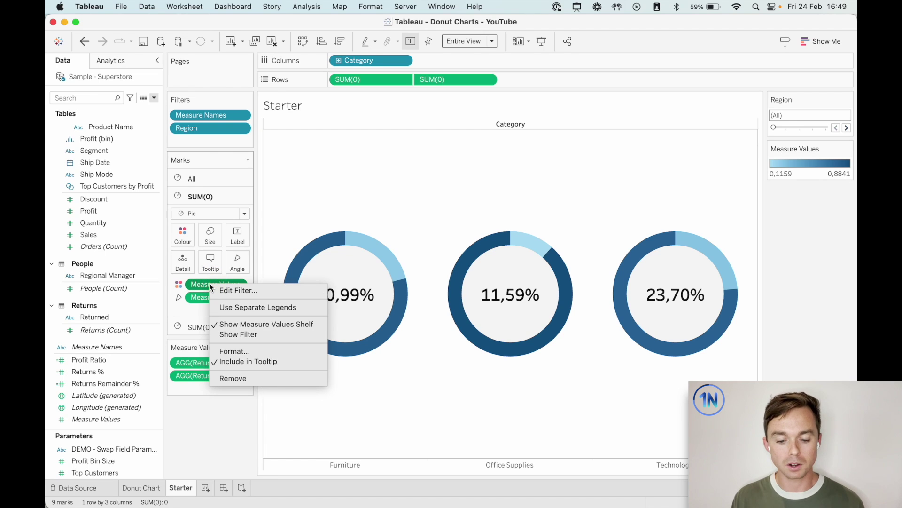
click(237, 307)
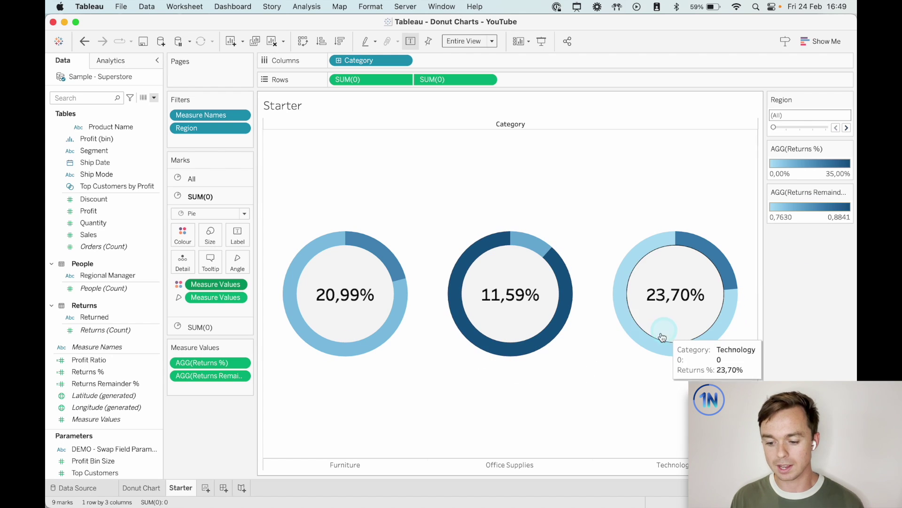
double_click(827, 208)
- Give Returns Remainder % a stepped Custom Diverging palette with Silver at both ends
click(512, 207)
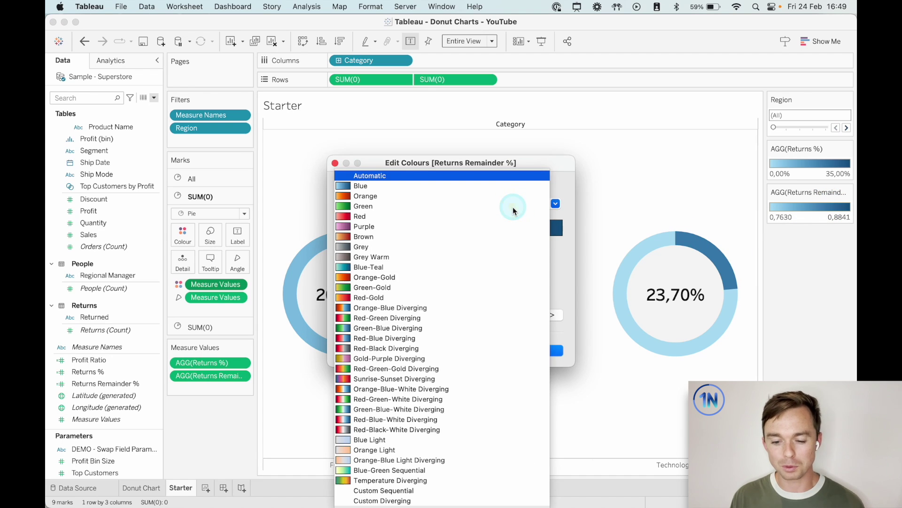
click(432, 491)
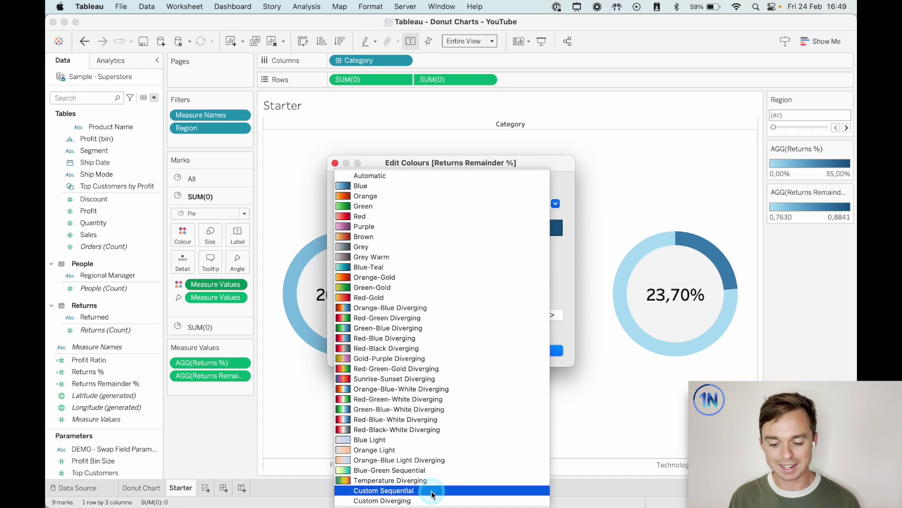
click(423, 500)
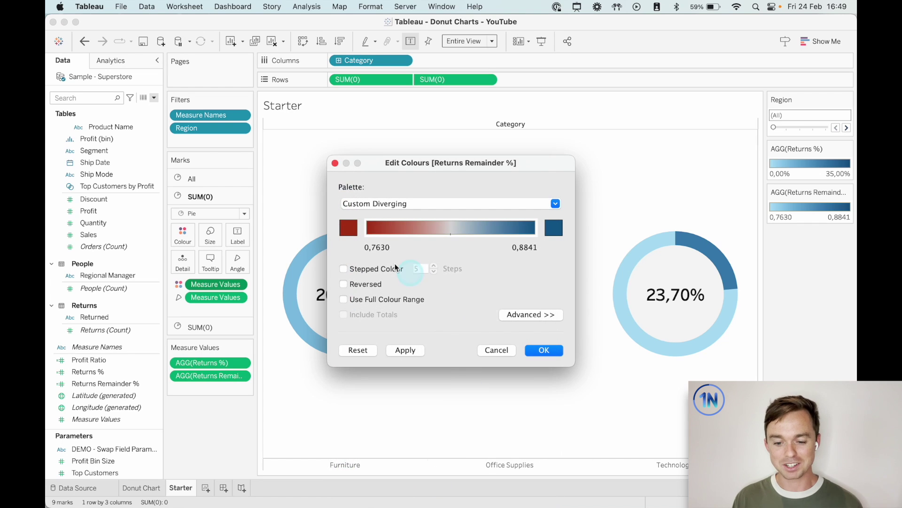
click(348, 227)
click(275, 252)
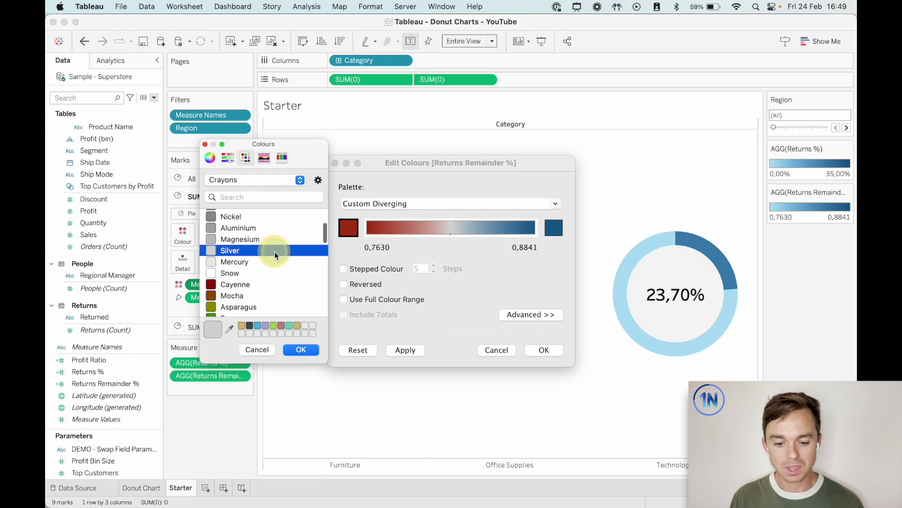
click(301, 349)
click(554, 228)
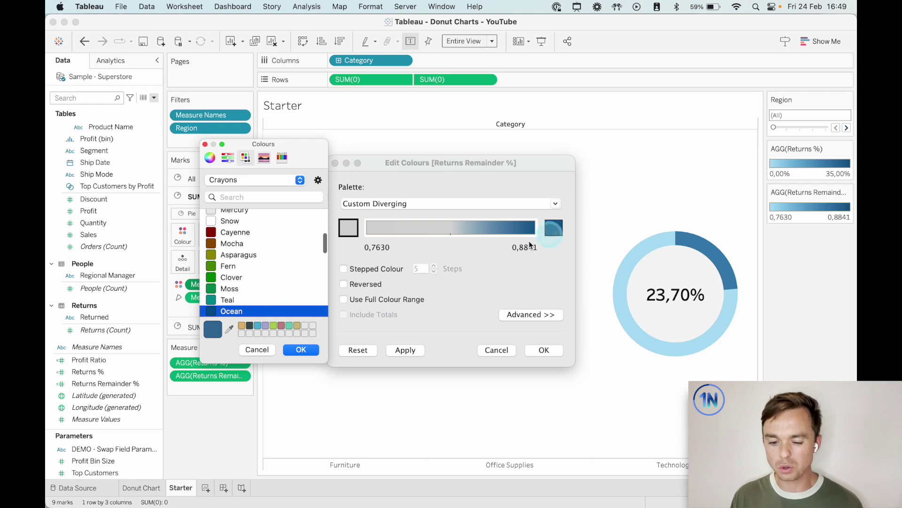
scroll(235, 244, up, 3)
click(236, 236)
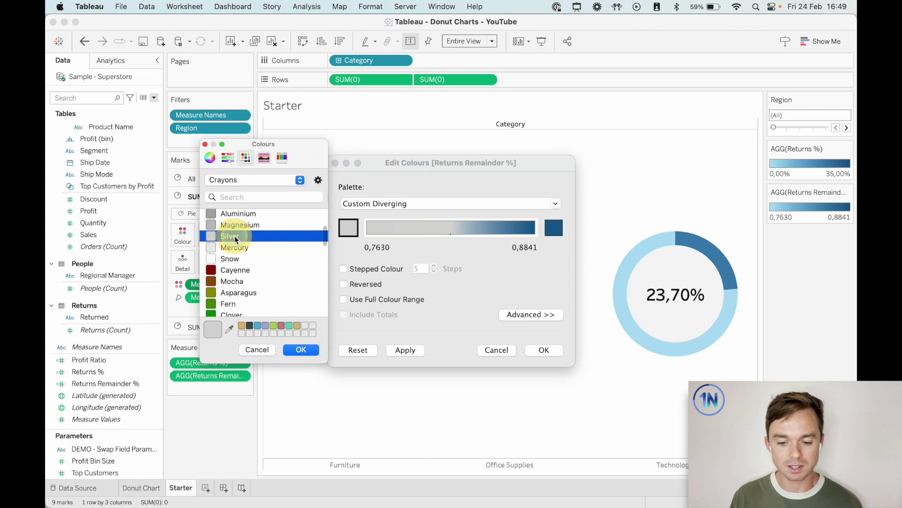
click(303, 350)
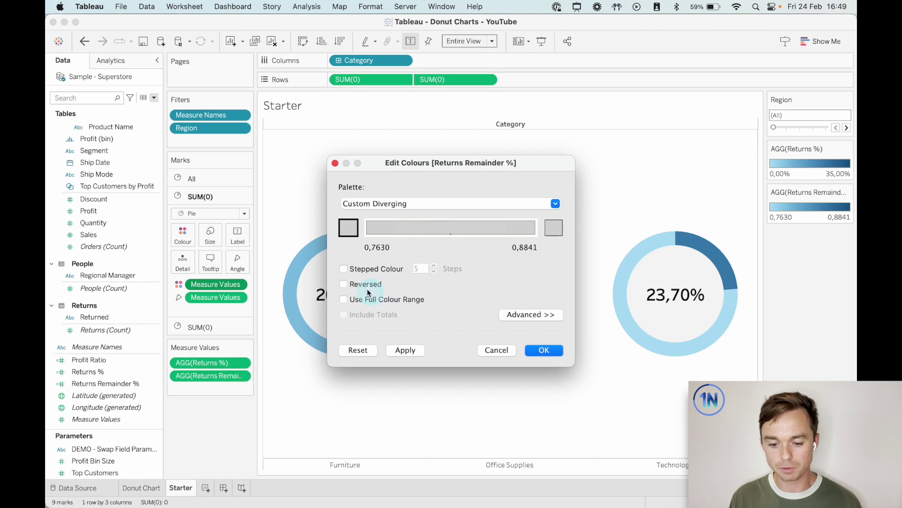
click(372, 274)
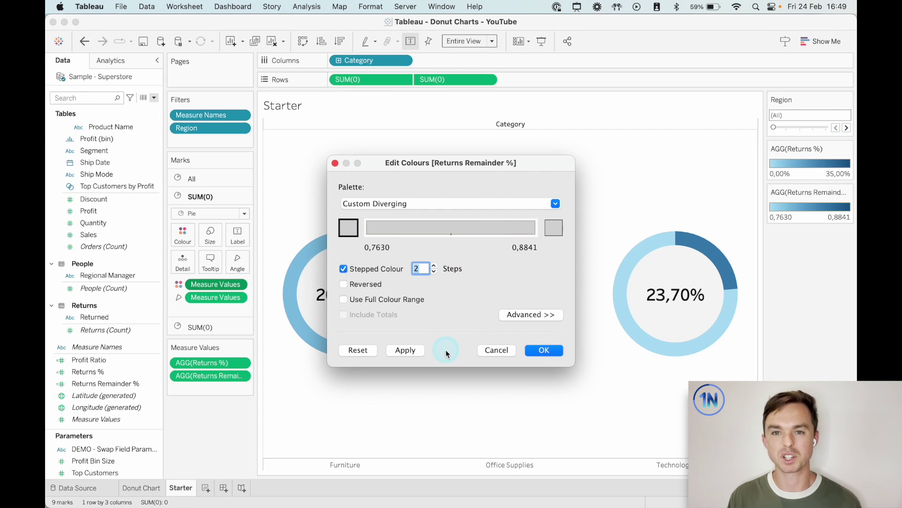
click(536, 350)
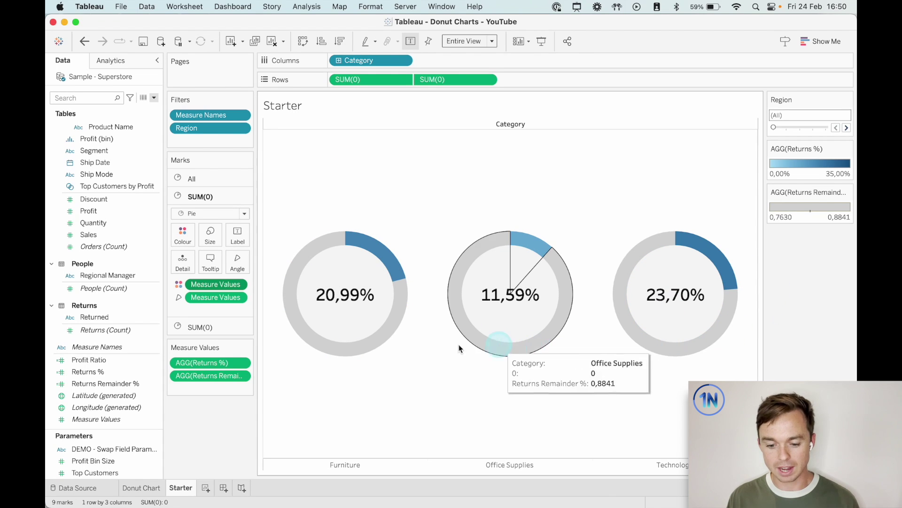
- Hide the Returns Remainder % legend card
mouse_move(370, 347)
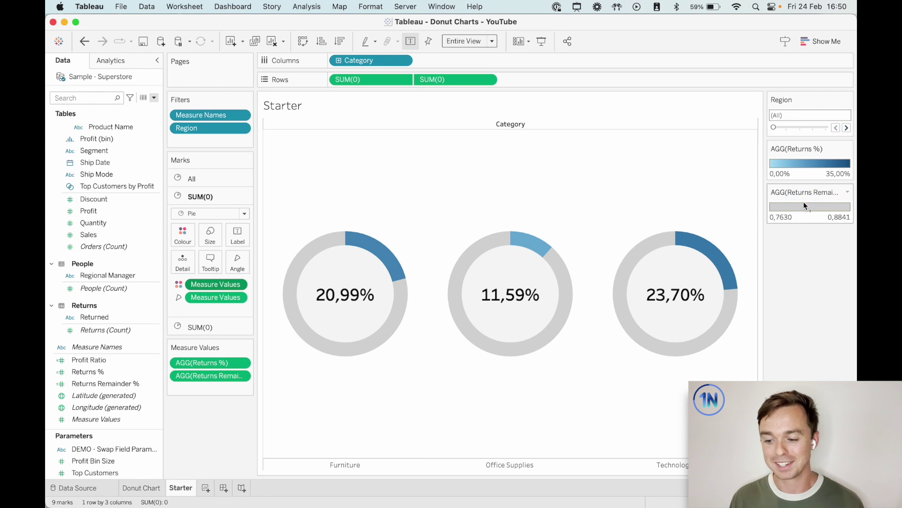
right_click(819, 212)
click(817, 204)
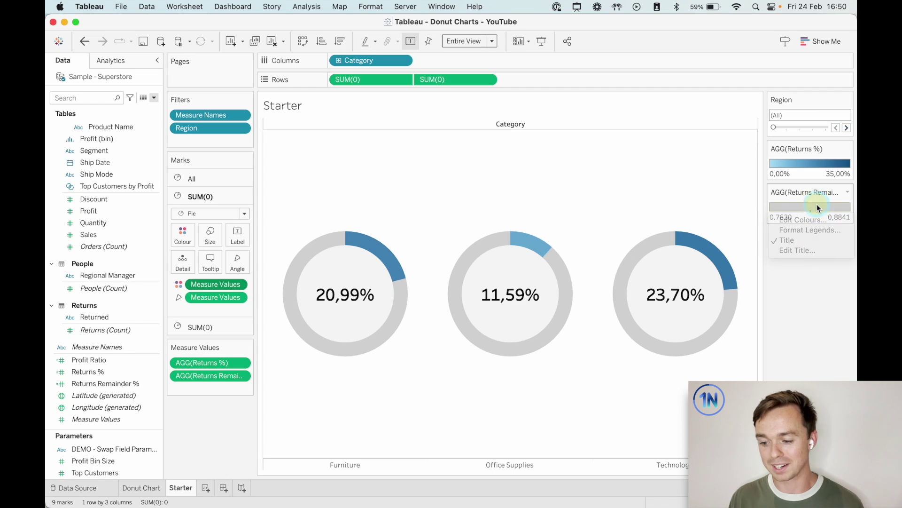
click(847, 192)
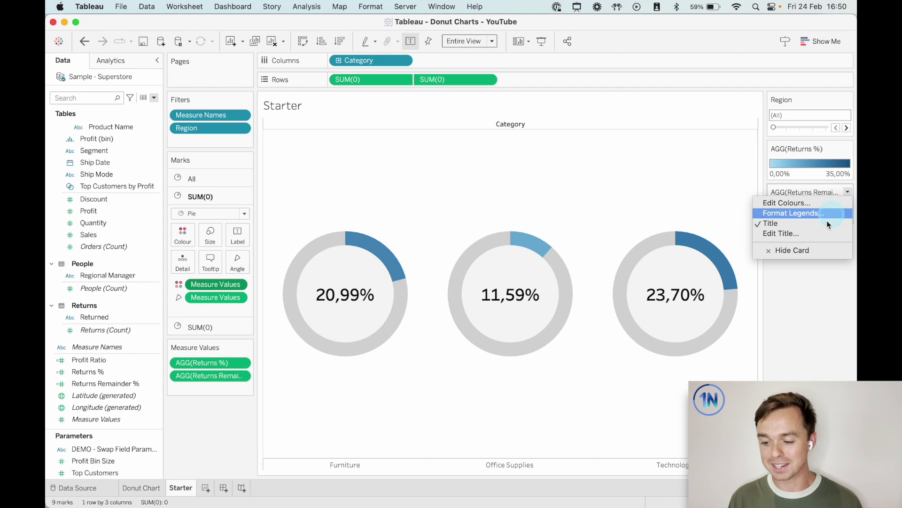
click(805, 251)
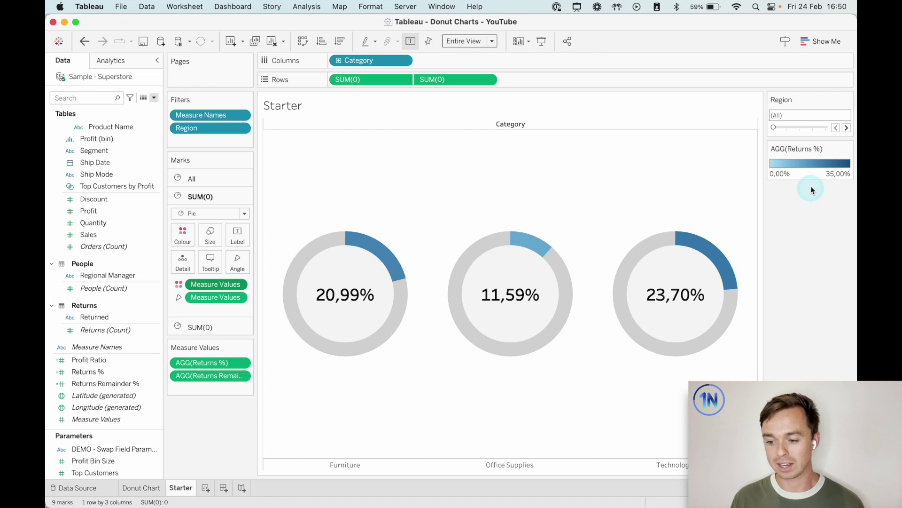
- Switch the Returns % colours to a reversed Red-Green-Gold Diverging palette
double_click(813, 163)
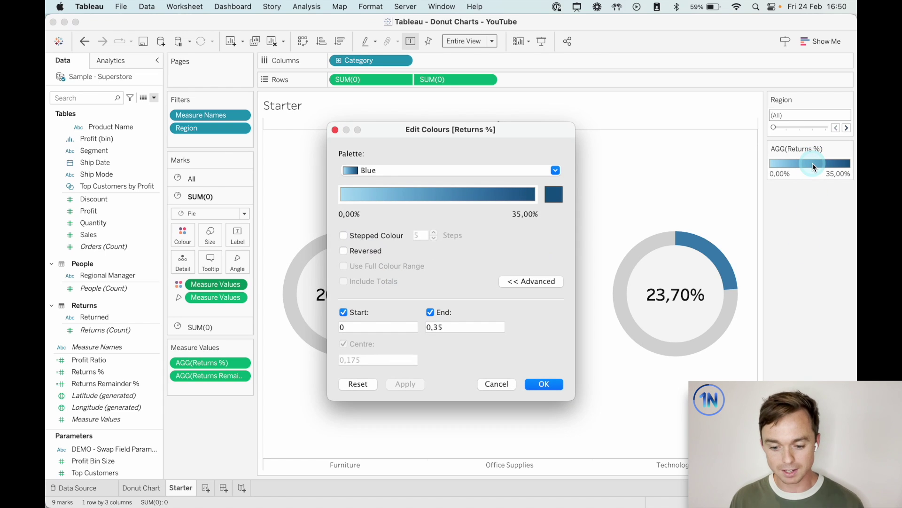
click(518, 171)
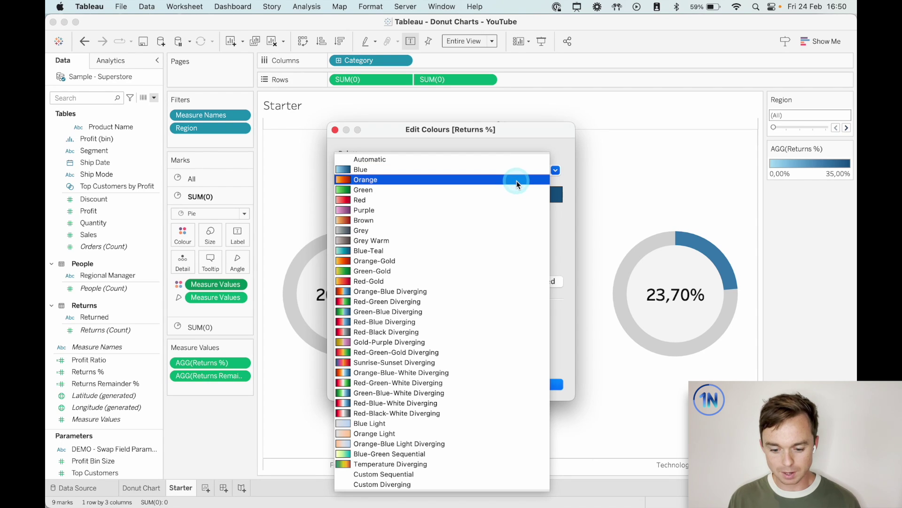
click(402, 465)
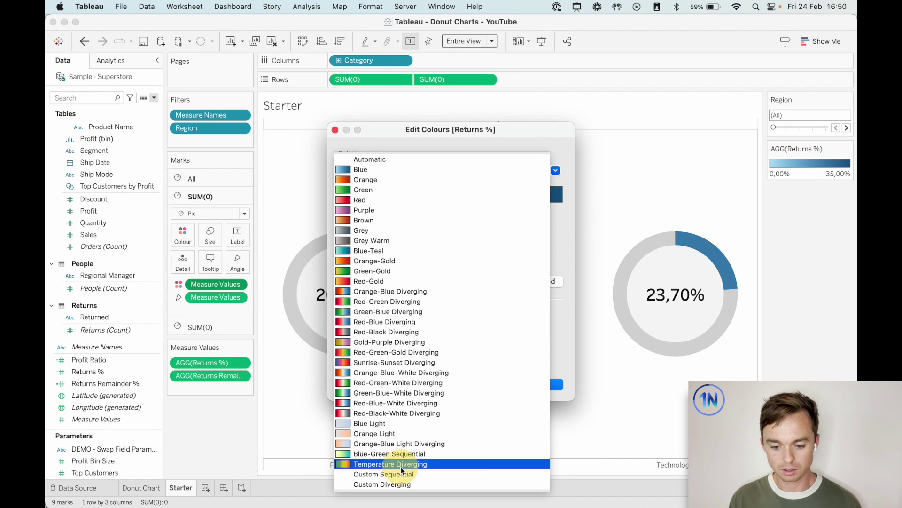
click(485, 167)
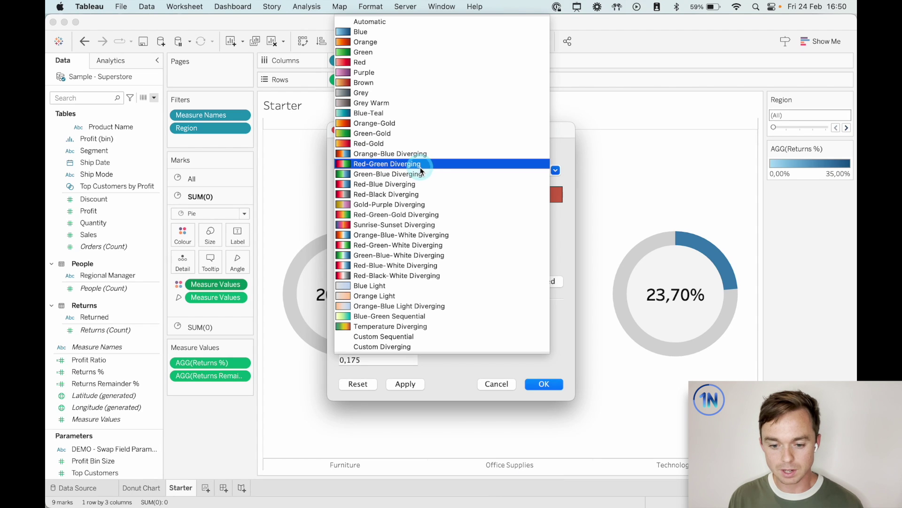
click(421, 219)
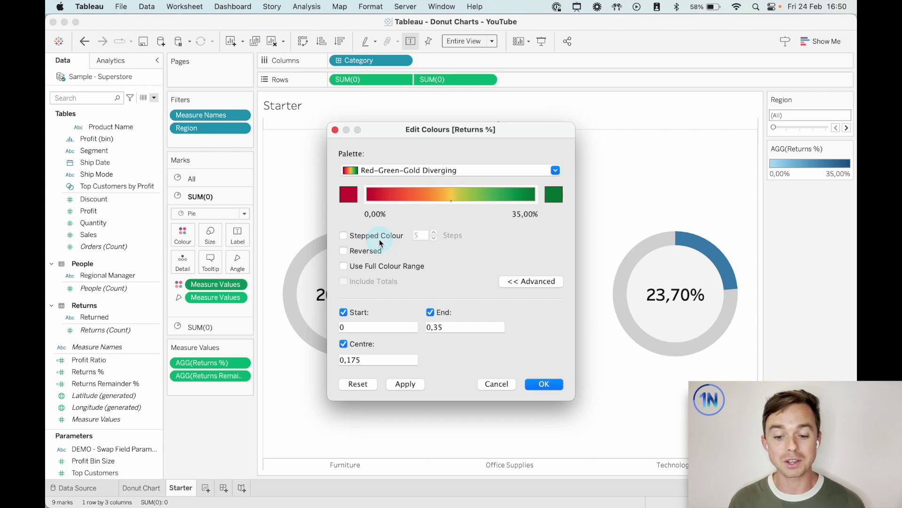
click(366, 252)
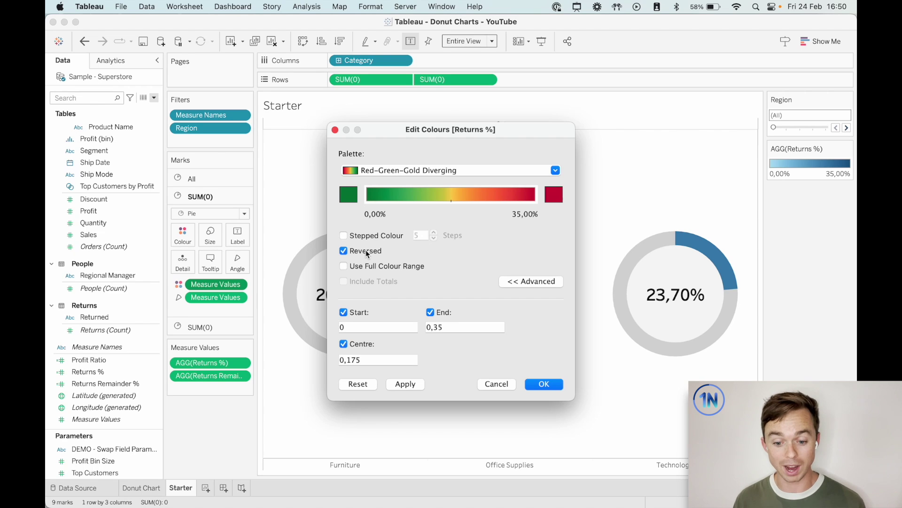
- Use the full colour range with 5 stepped colours and apply it to the donuts
click(529, 281)
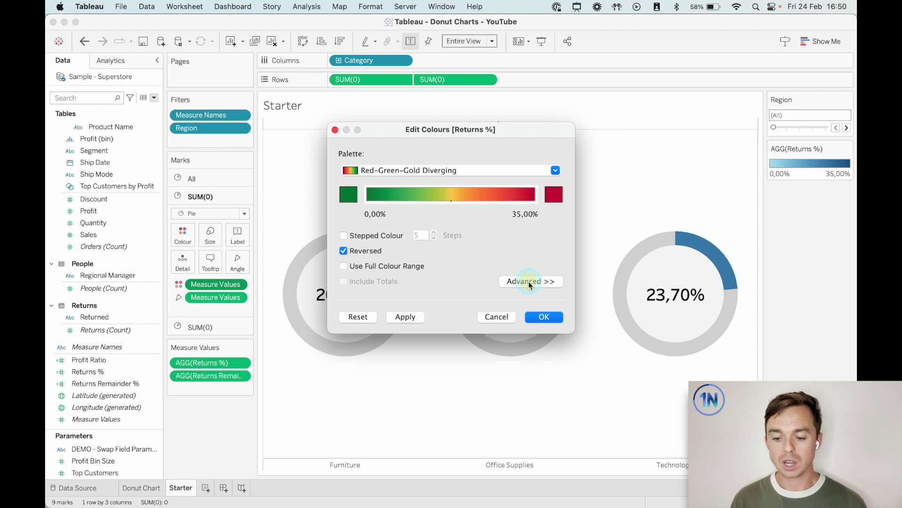
click(528, 281)
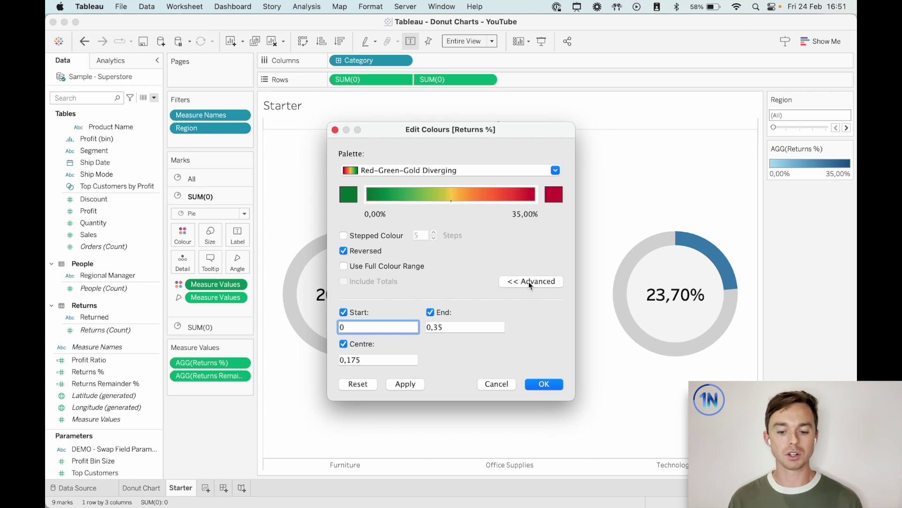
click(395, 328)
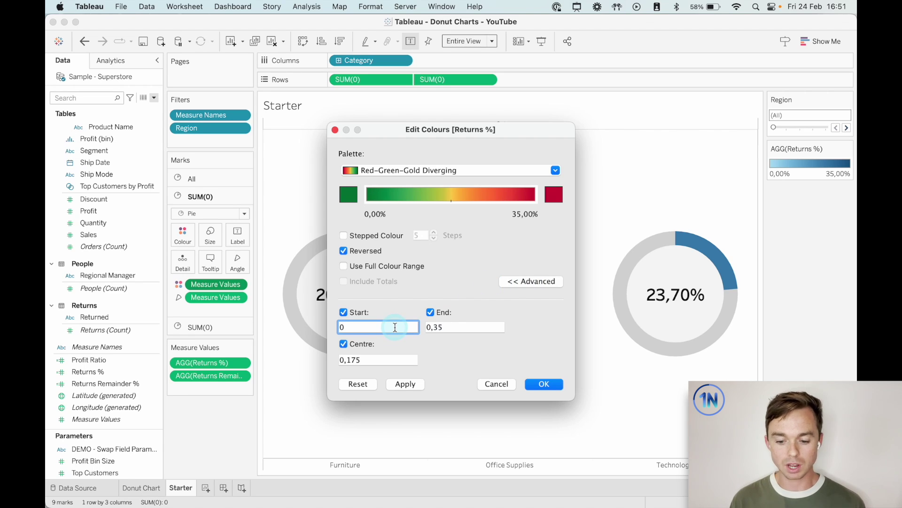
click(451, 354)
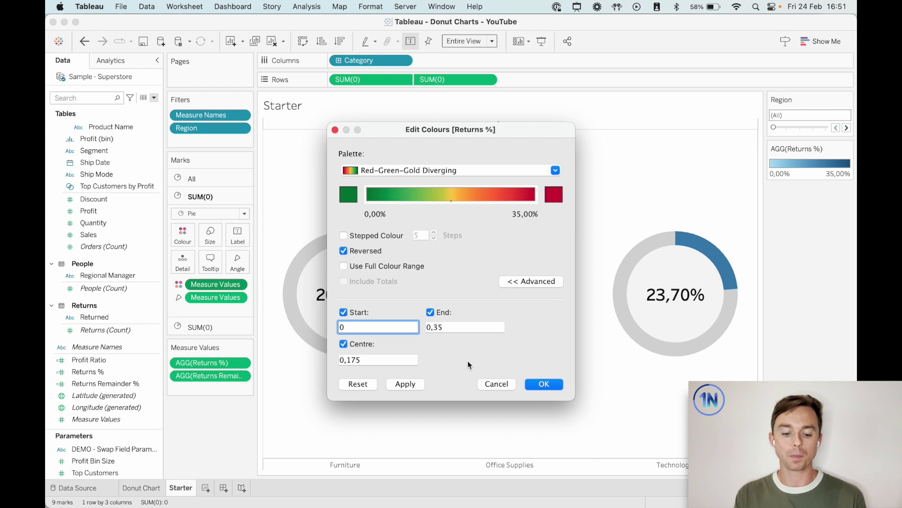
click(361, 362)
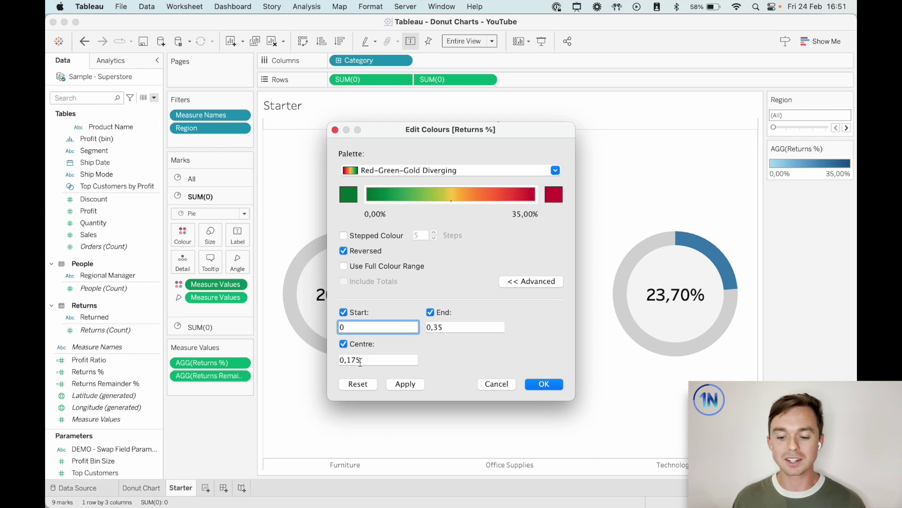
click(374, 324)
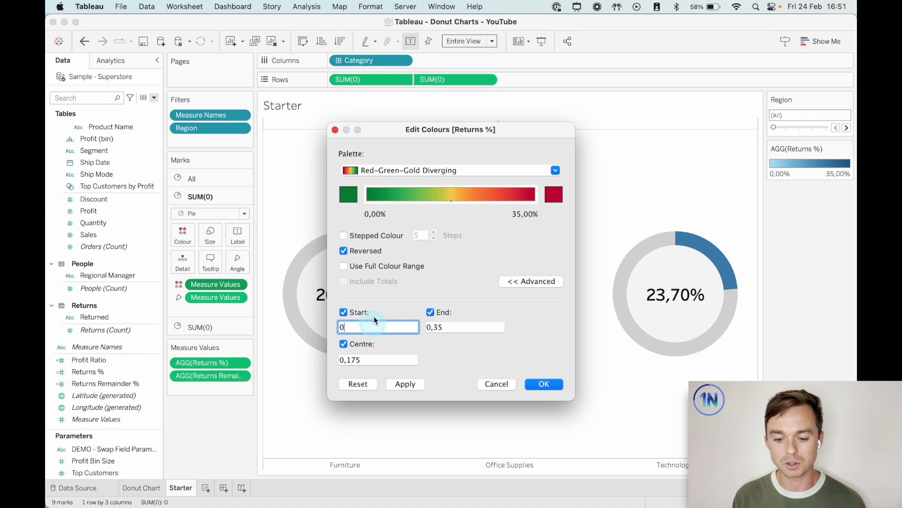
click(407, 266)
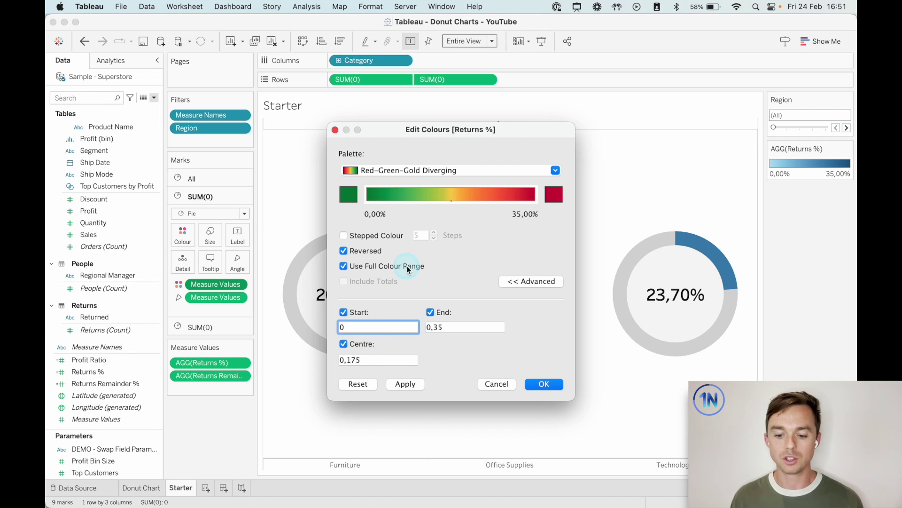
click(388, 236)
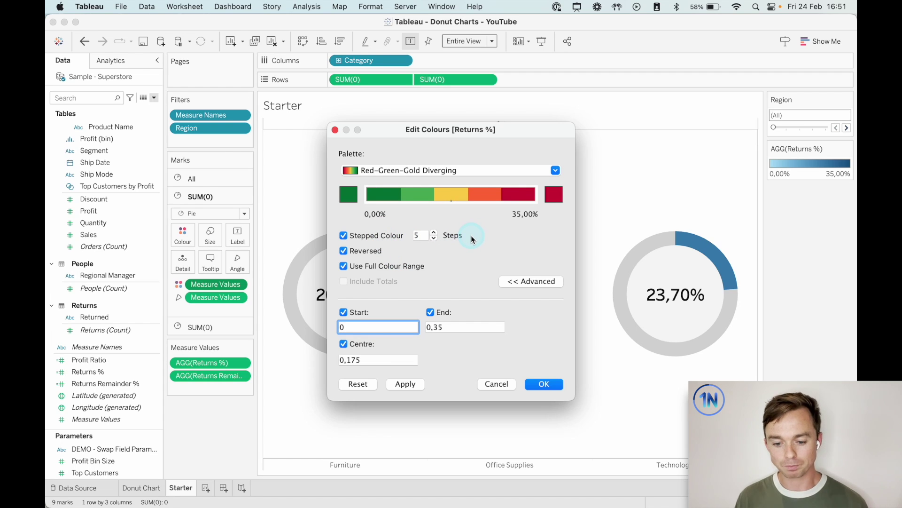
click(435, 233)
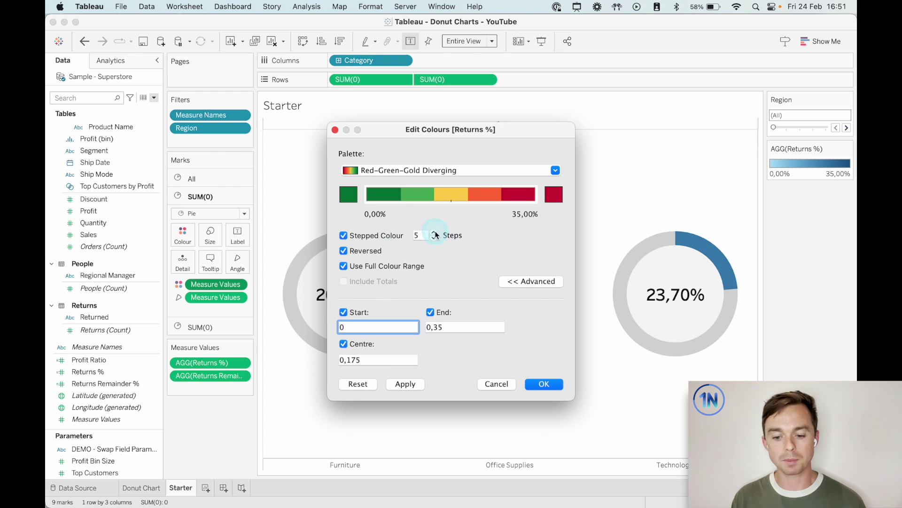
click(540, 383)
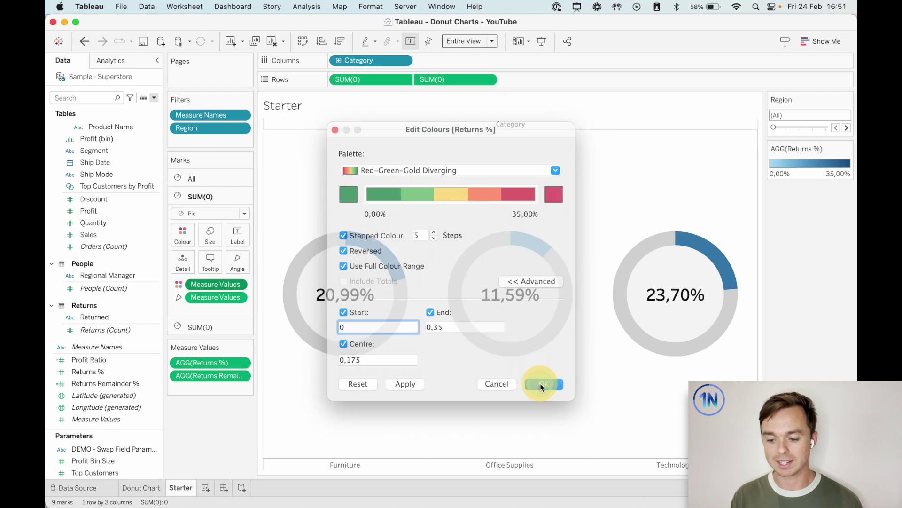
- Cycle the Region filter through East, South and West, ending on Central
click(846, 129)
click(846, 129)
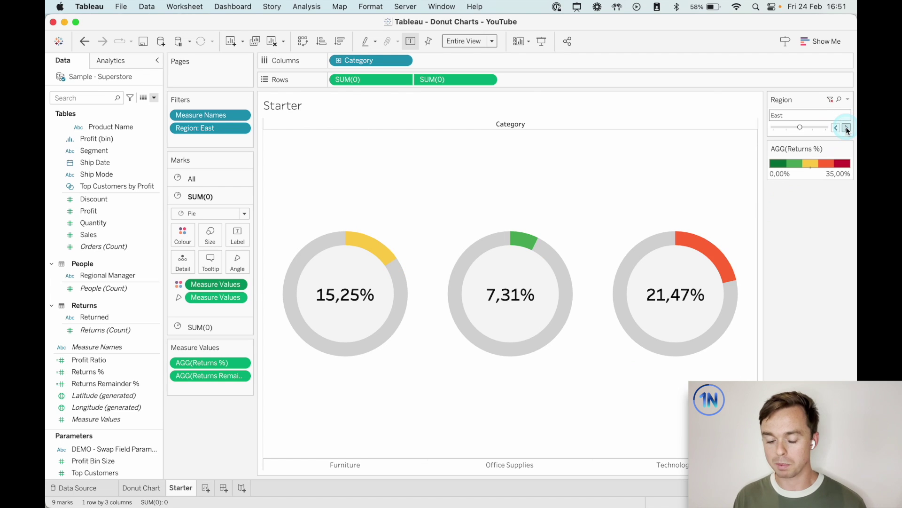
click(846, 129)
click(845, 129)
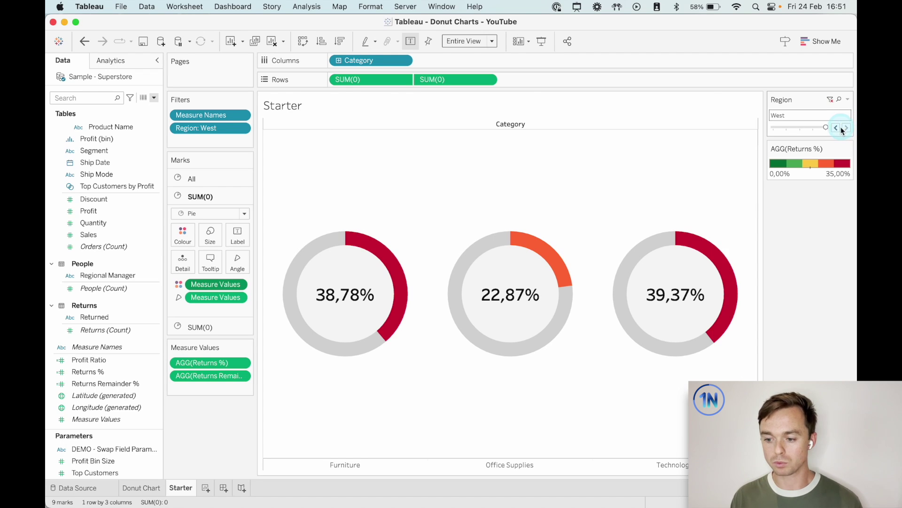
click(837, 129)
click(836, 129)
click(837, 129)
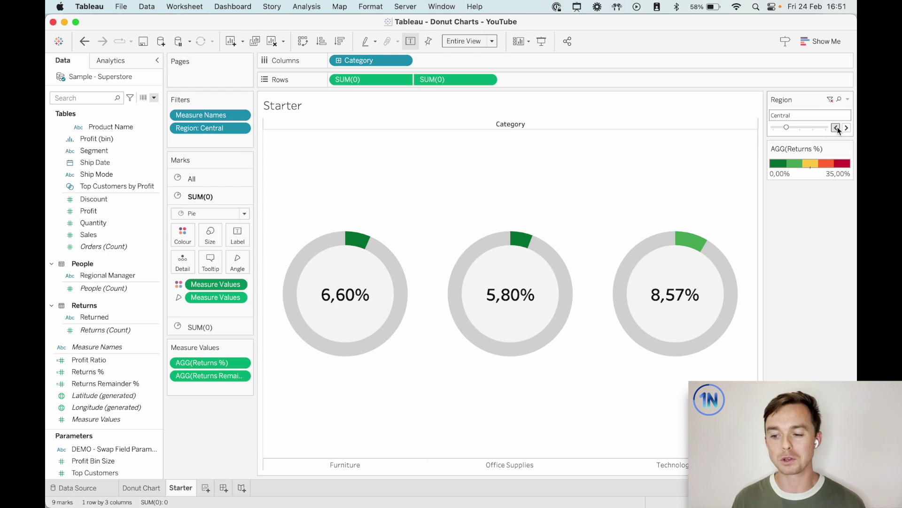
click(837, 129)
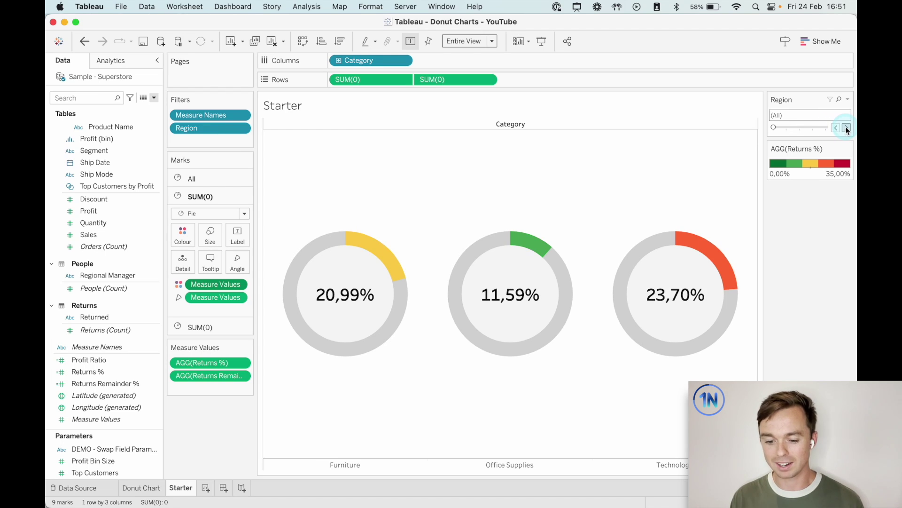
click(847, 128)
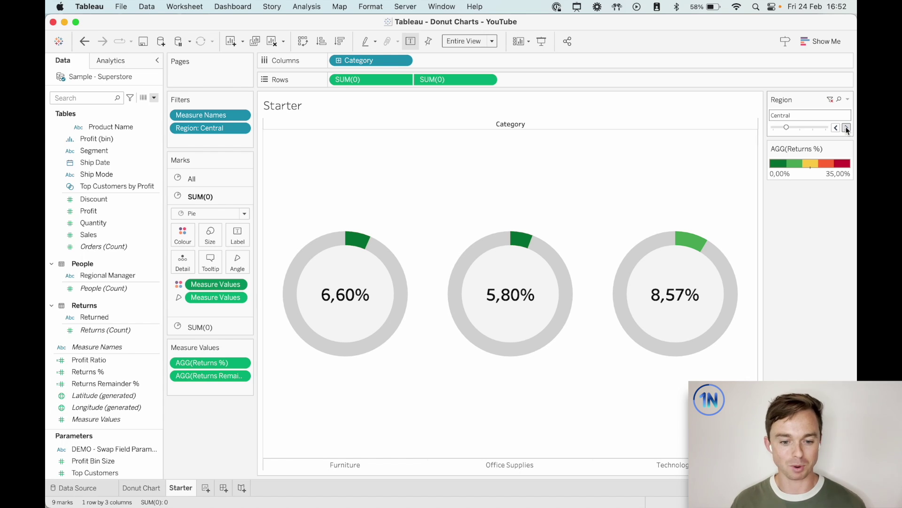
click(154, 98)
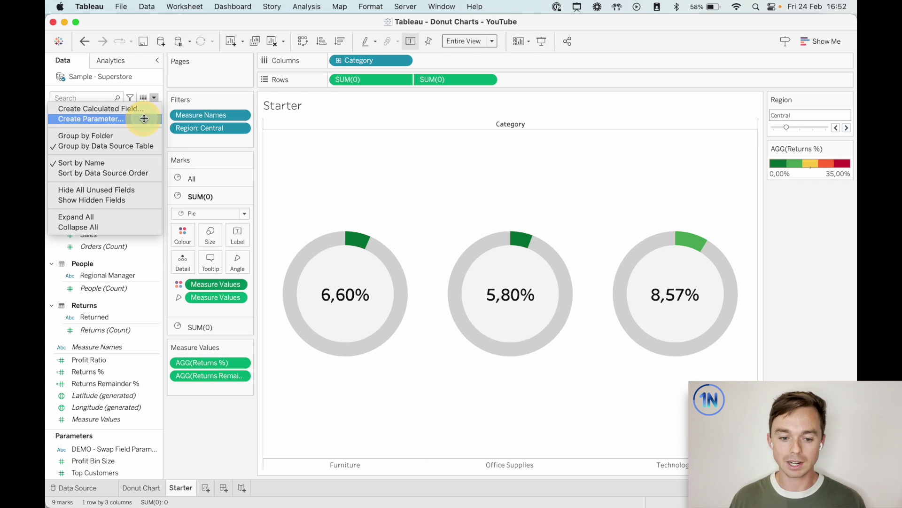
- Start a new String parameter named 'Swap a Field Parameter'
click(144, 119)
double_click(371, 189)
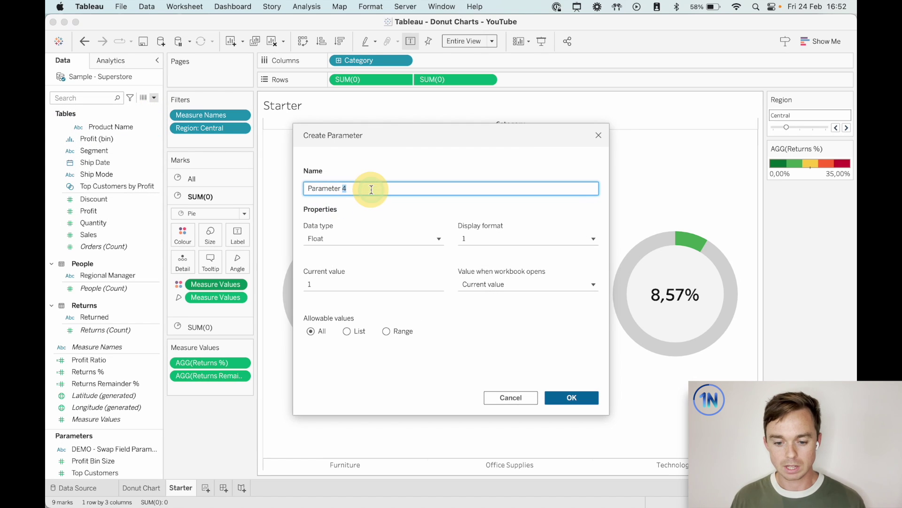
triple_click(371, 189)
text(Swap a F)
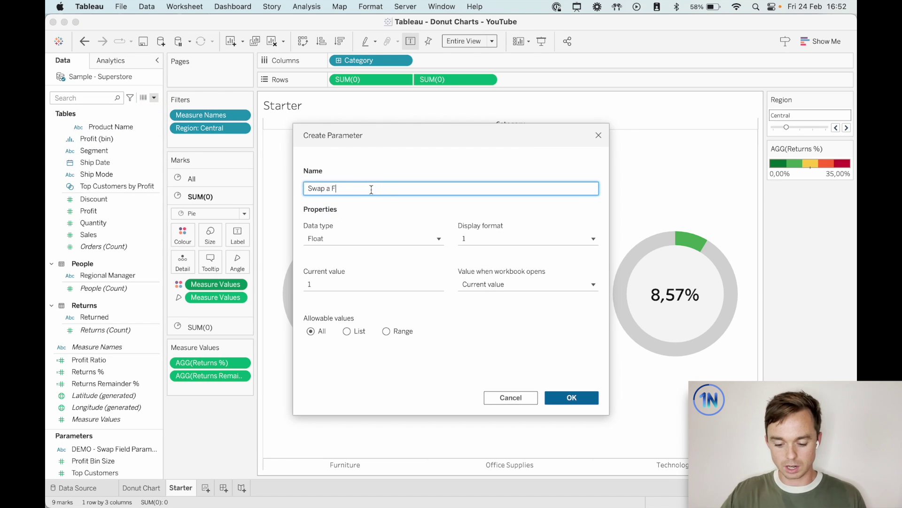
text(ield Parameter)
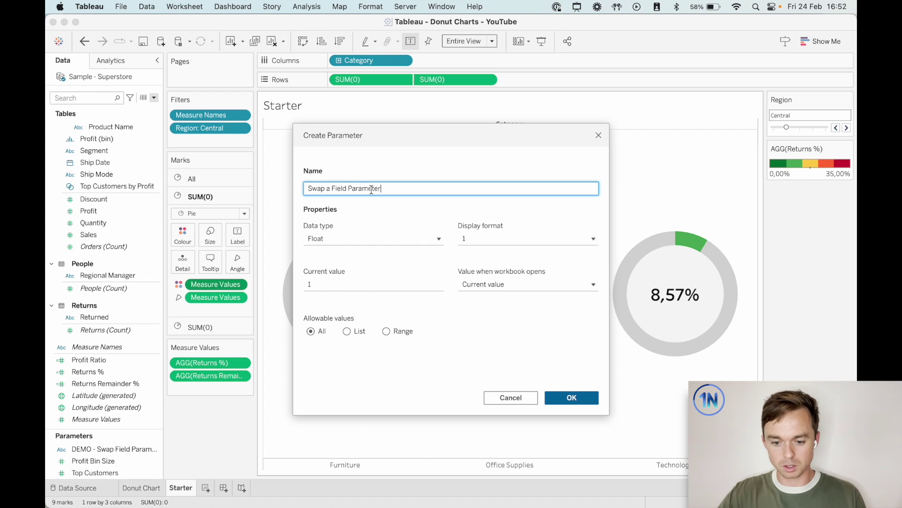
click(384, 236)
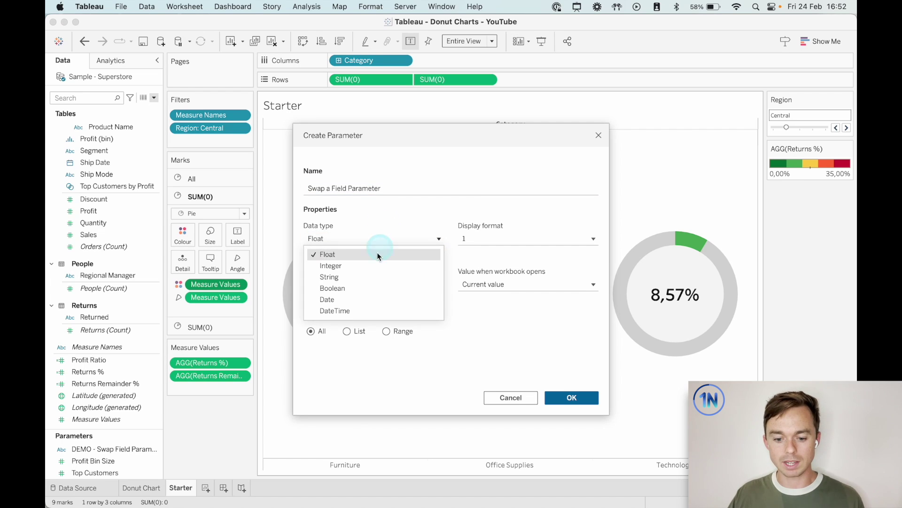
click(357, 279)
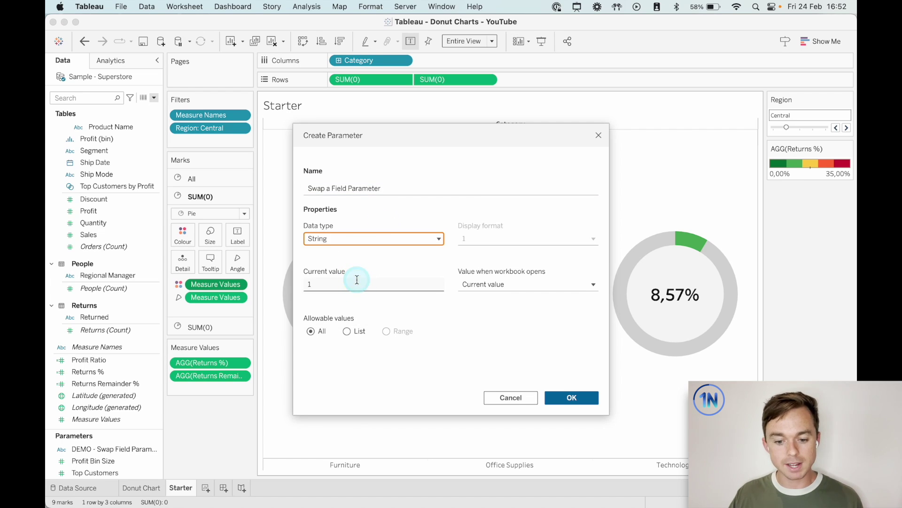
- Restrict its values to a list of Category and Segment and create the parameter
click(347, 332)
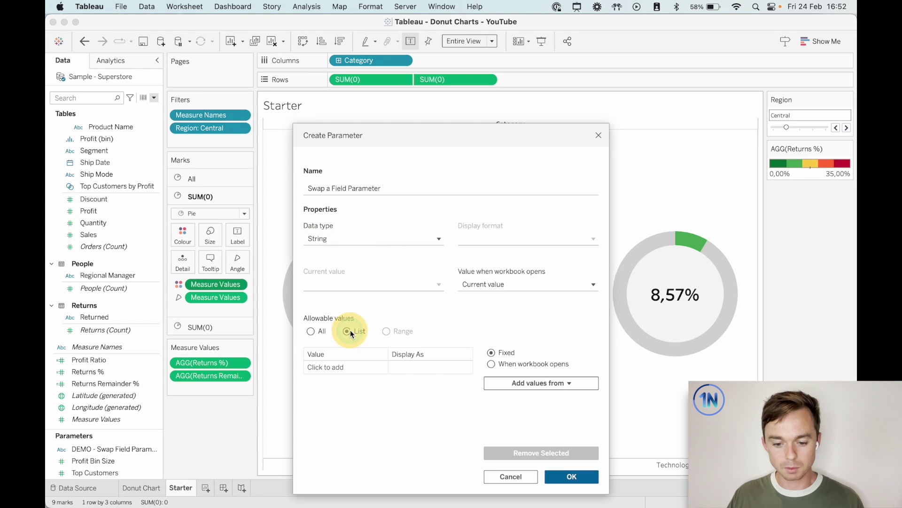
click(368, 363)
text(Category)
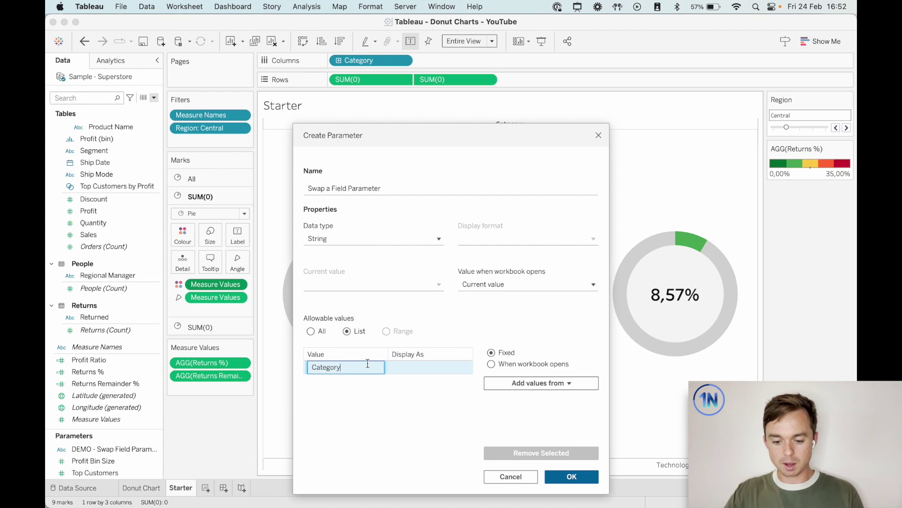
key(Return)
text(Segment)
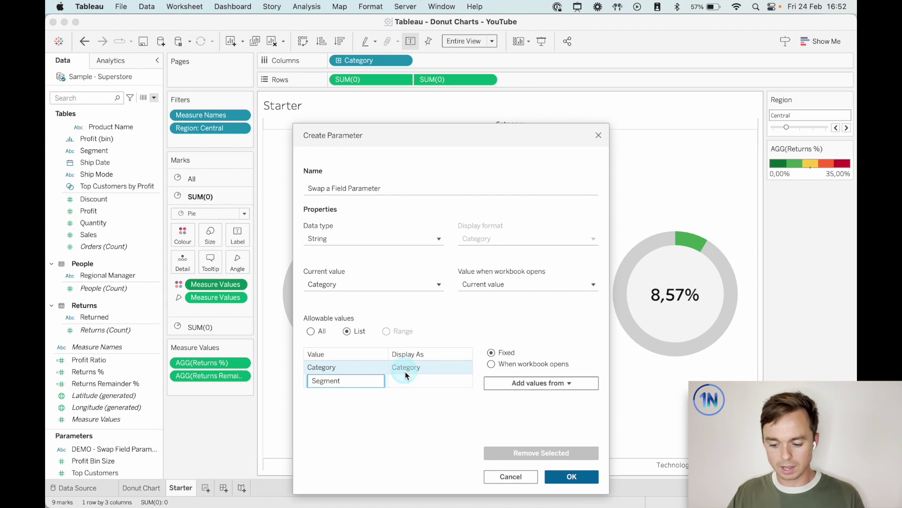
key(Return)
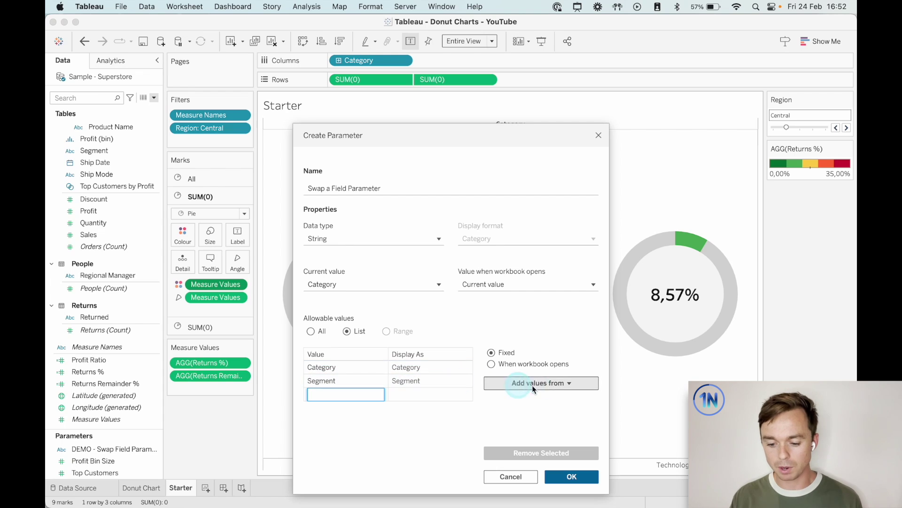
click(575, 475)
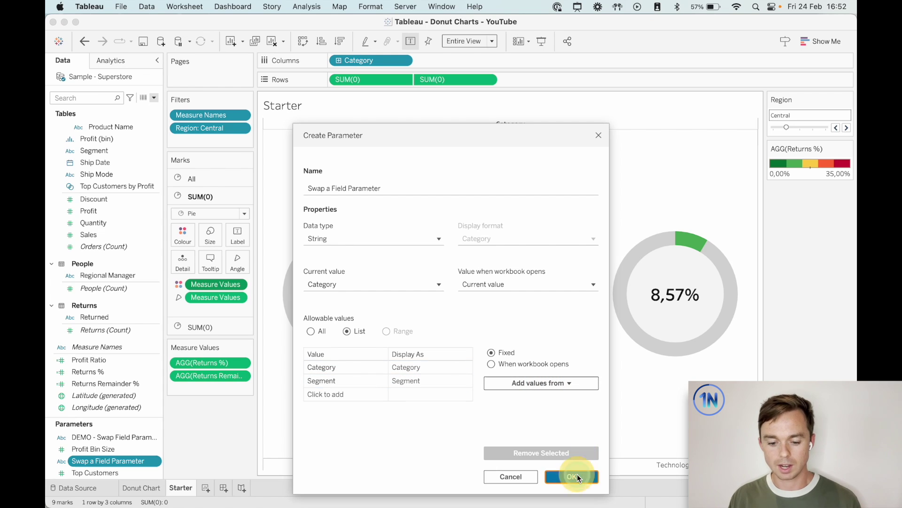
click(138, 462)
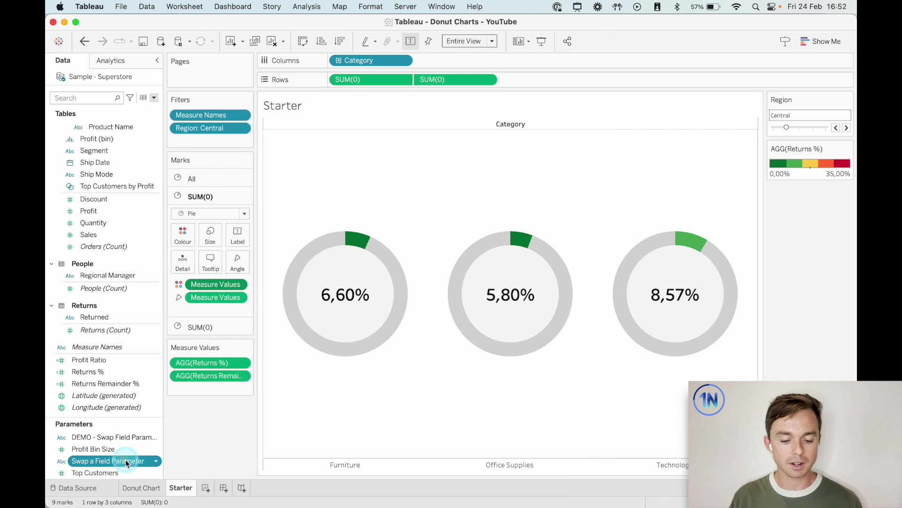
- Show the Swap a Field Parameter control beside the view and set it to Segment
right_click(126, 458)
click(184, 270)
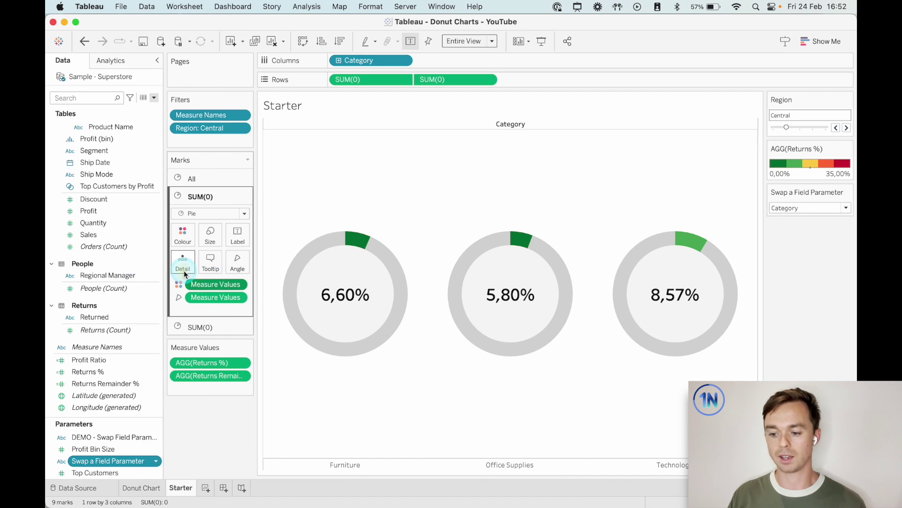
click(784, 208)
click(791, 228)
click(803, 206)
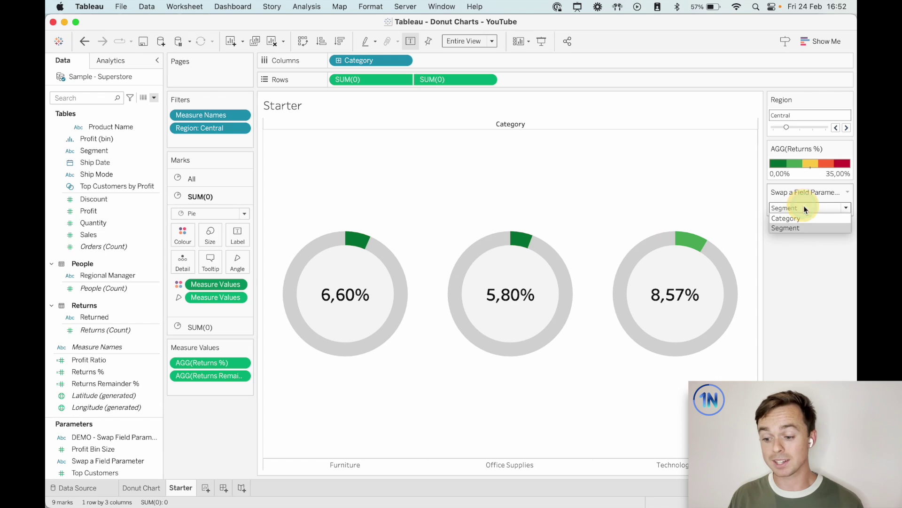
click(797, 219)
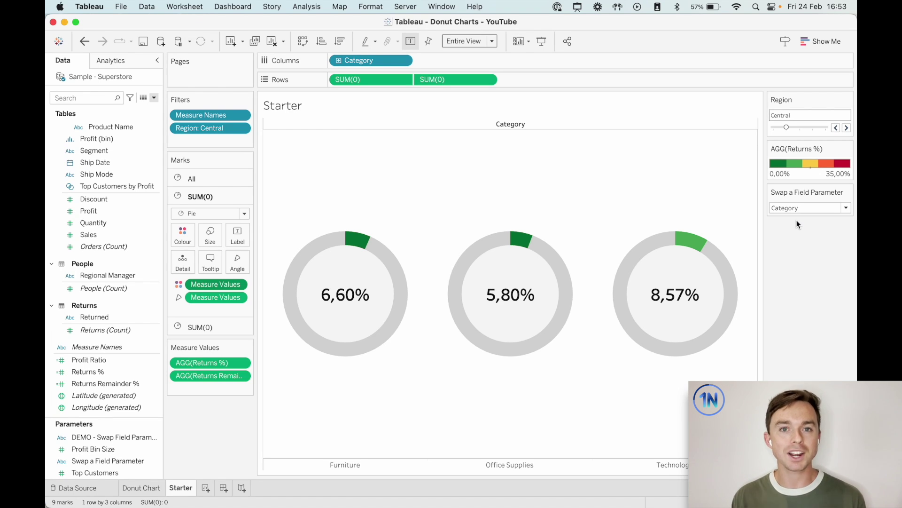
click(811, 208)
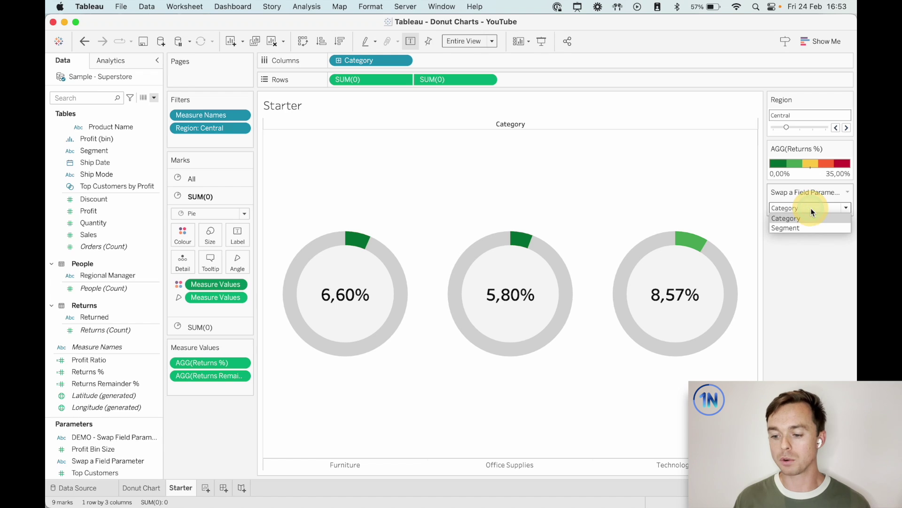
click(806, 229)
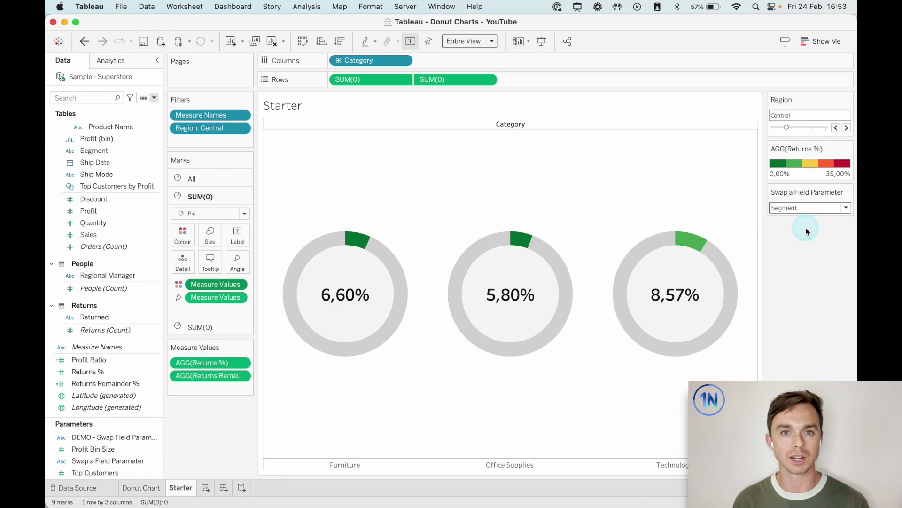
- Create a new calculated field named 'Swap a Field'
click(154, 97)
click(142, 108)
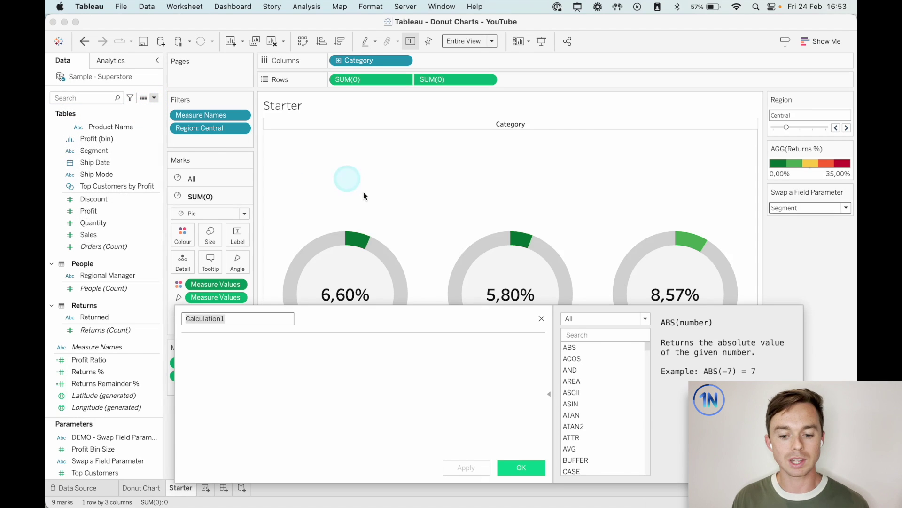
drag(358, 309, 347, 239)
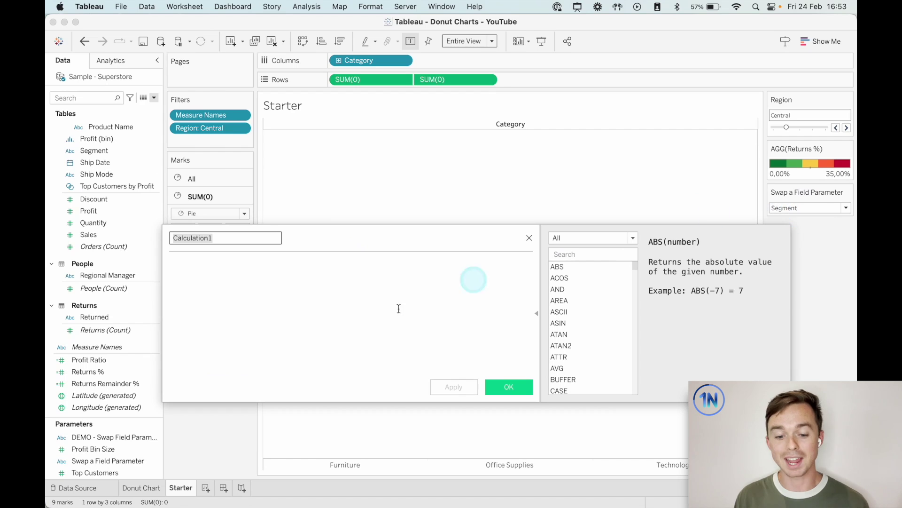
text(Sw)
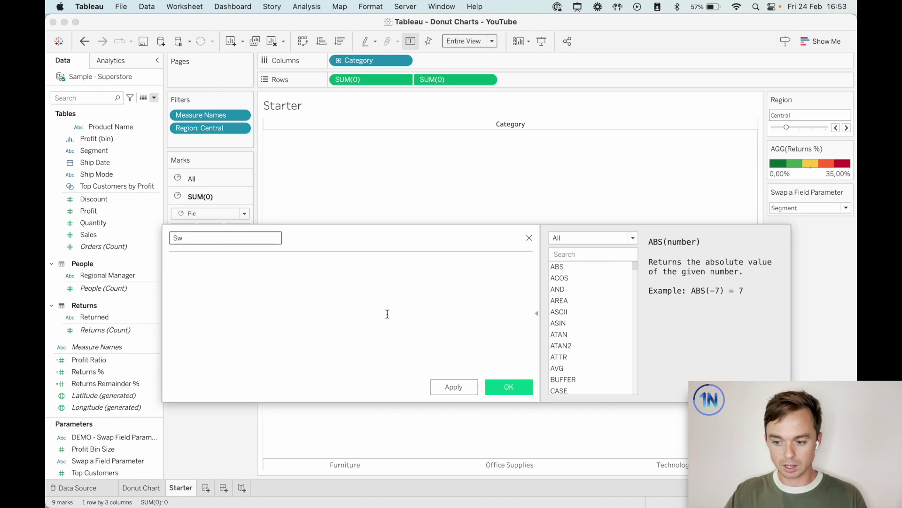
text(ap a Field)
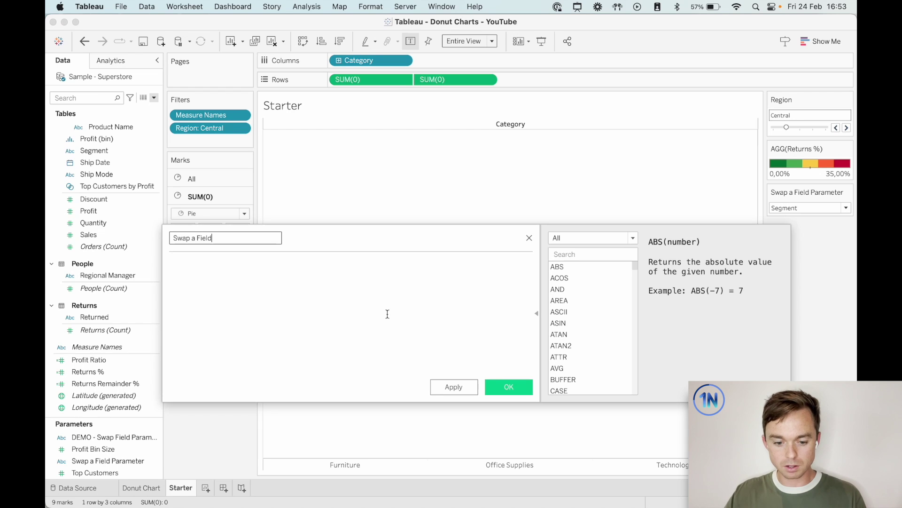
- Enter CASE [Swap a Field Parameter] WHEN 'Category' THEN [Category] WHEN 'Segment' THEN [Segment] END and save
click(387, 314)
text(CASE )
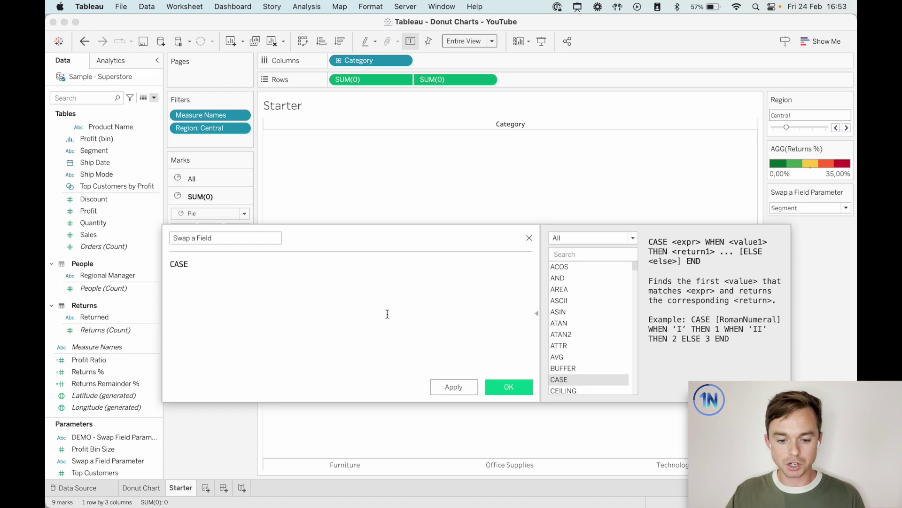
text([Swap)
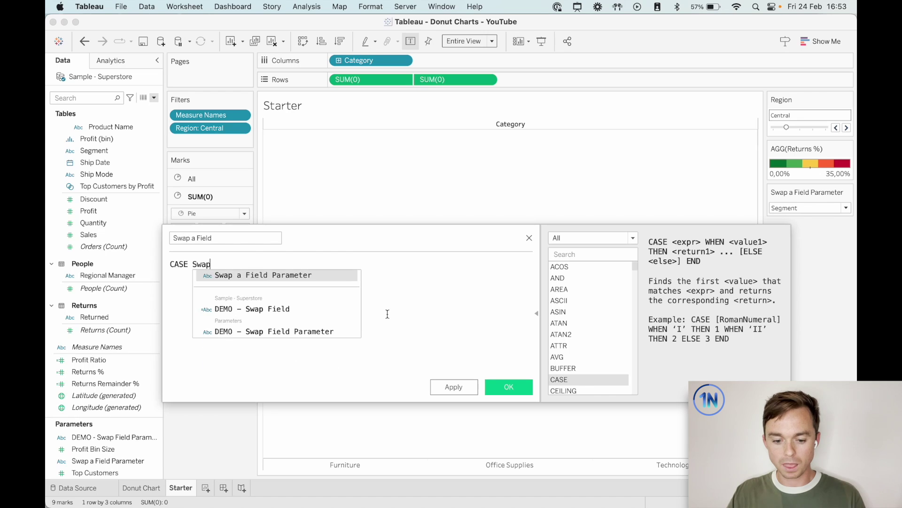
key(Return)
key(Return)
text(WHE)
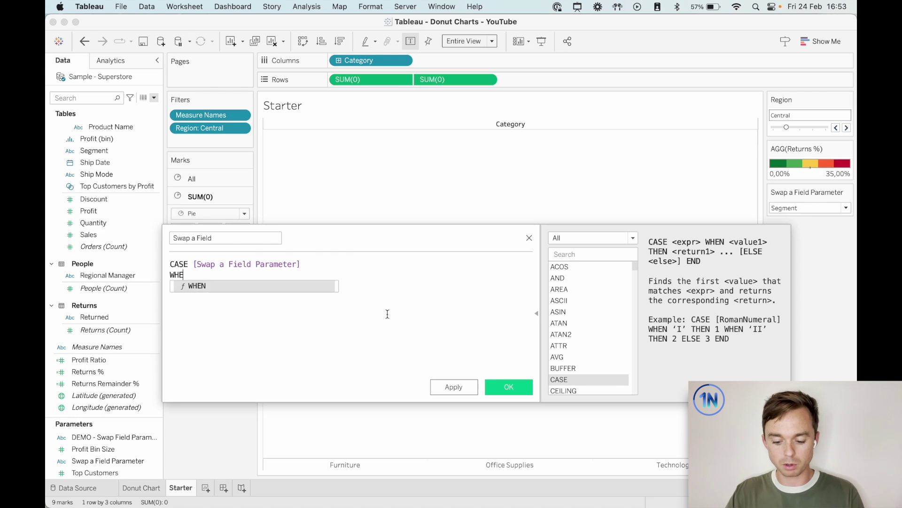
text(N ' )
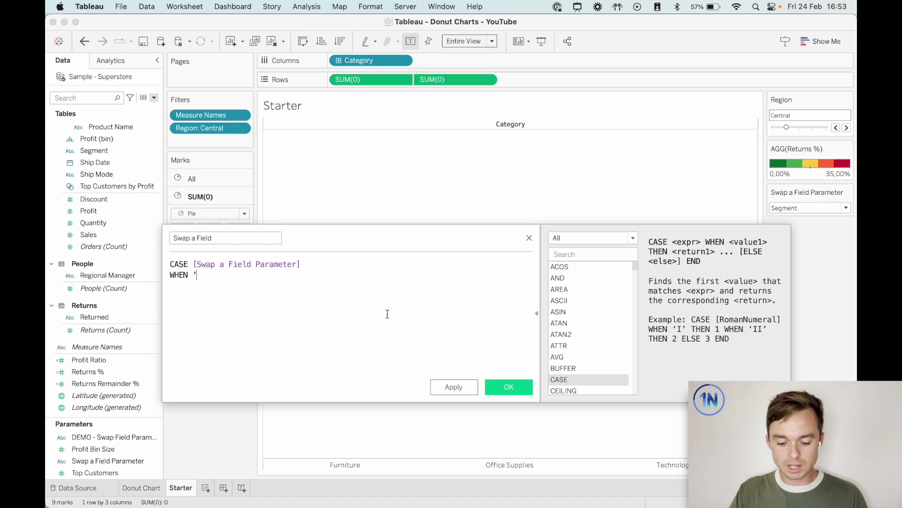
text(Category')
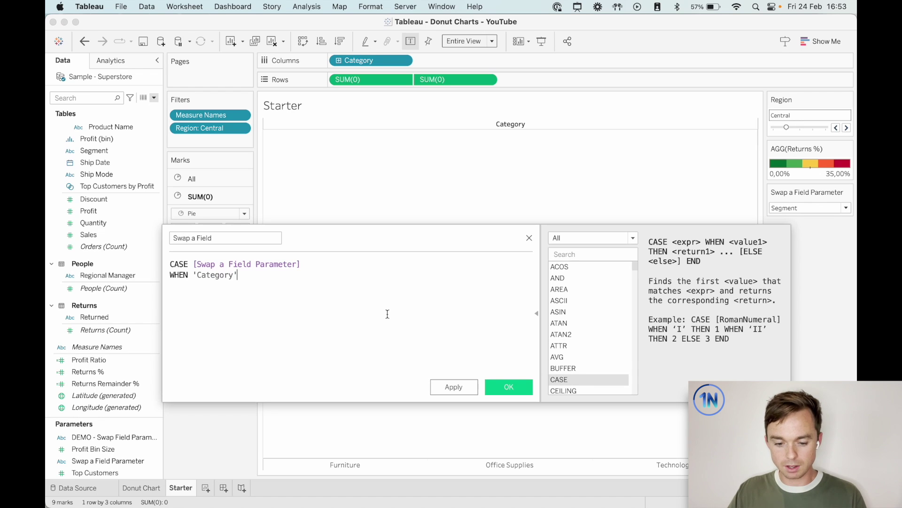
text( THEN )
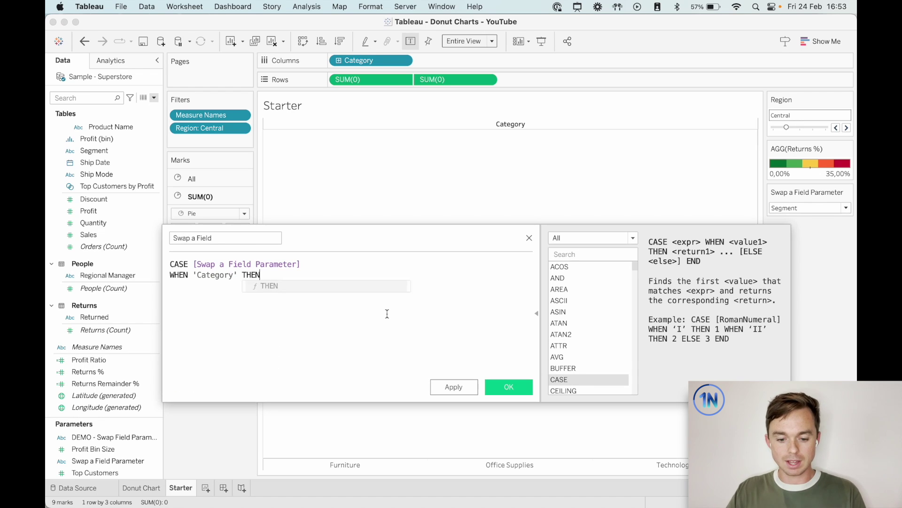
text(Cat)
key(Return)
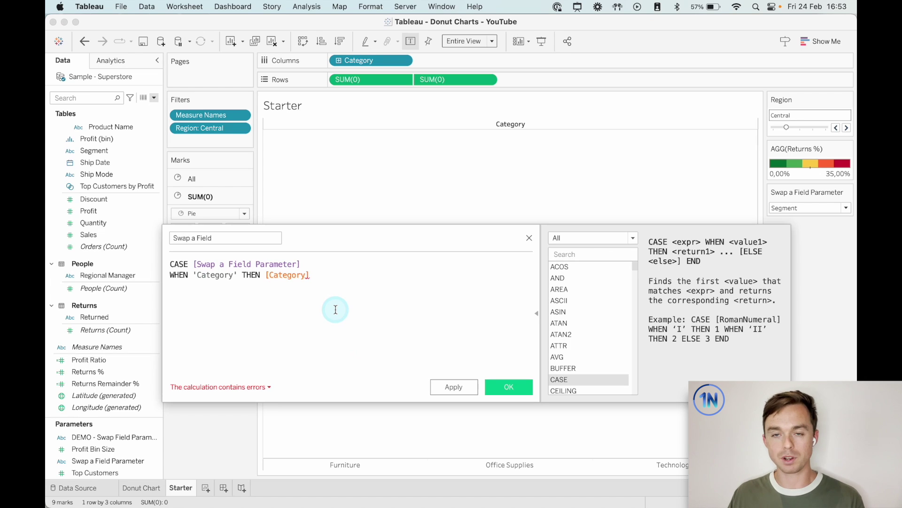
key(Return)
text(WHEN)
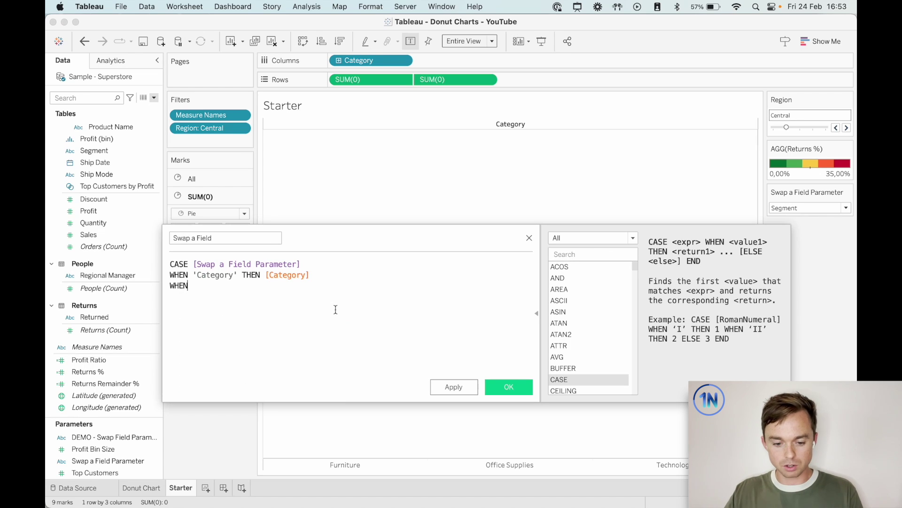
text( 'Segme)
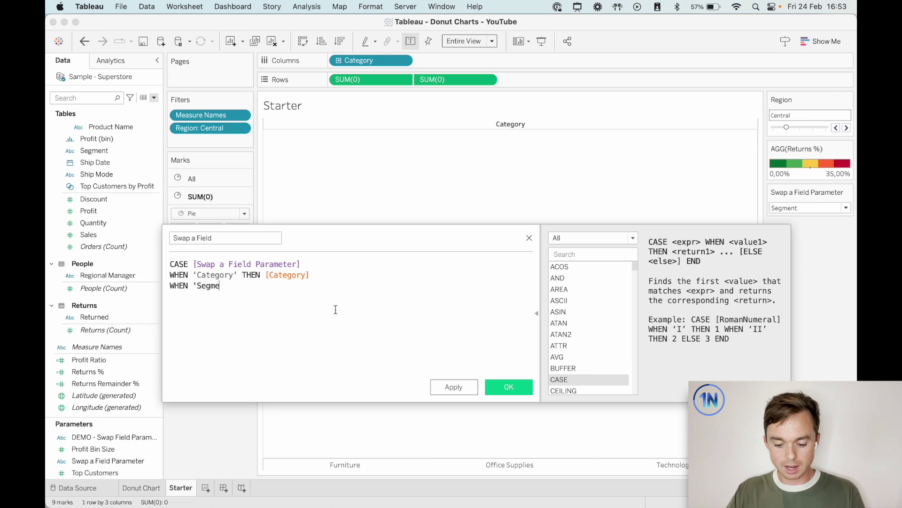
text(nt' THEN [Seg)
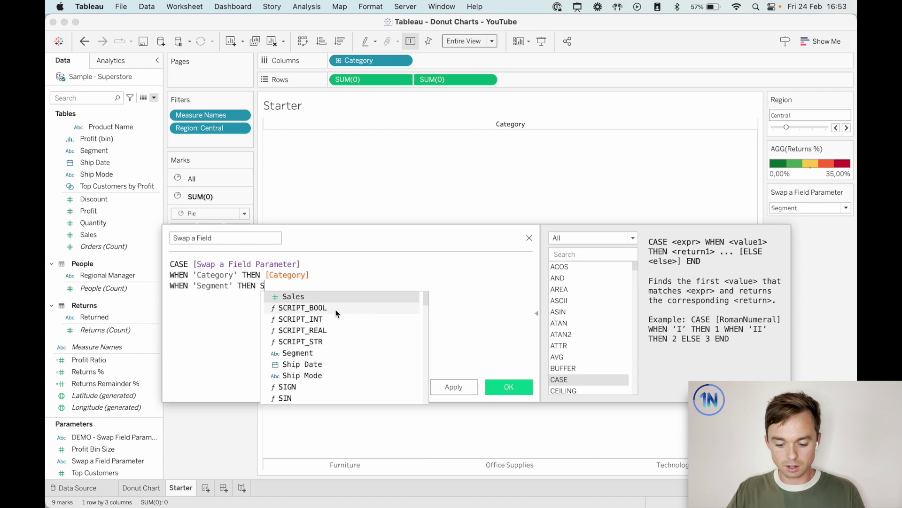
key(Return)
key(Return)
text(EN)
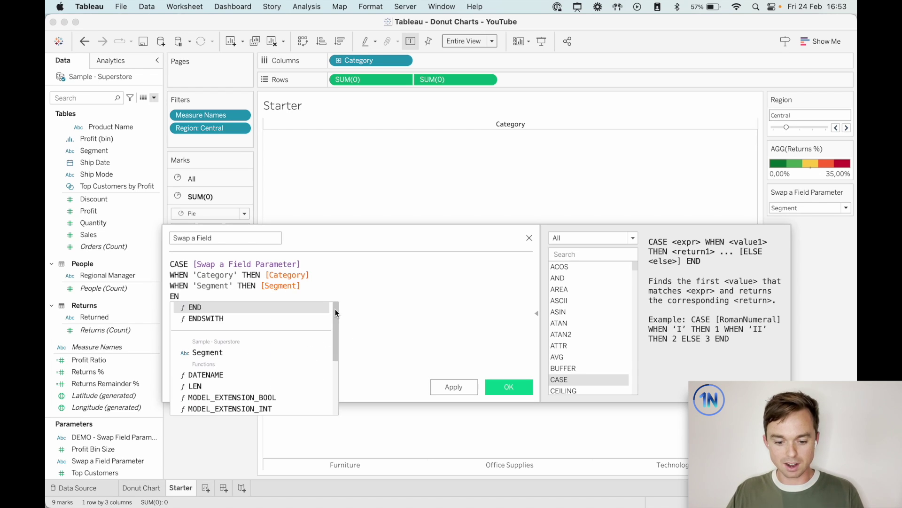
key(Return)
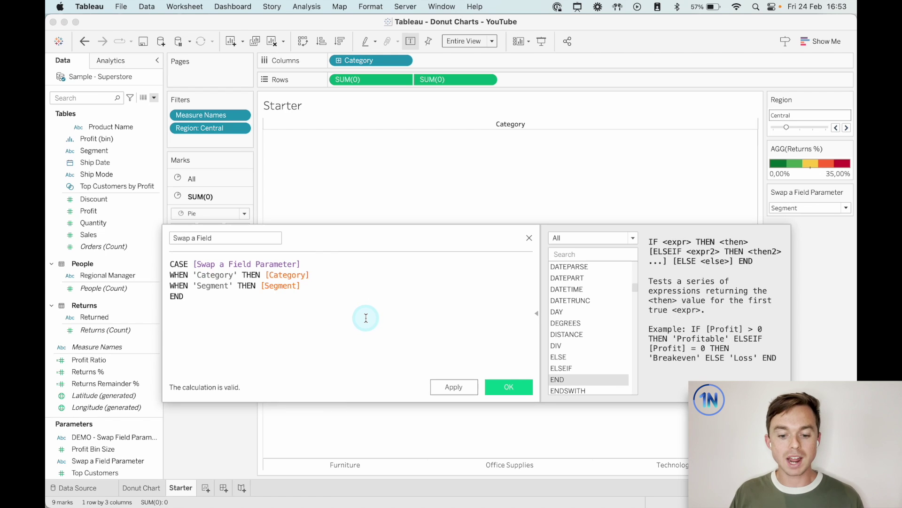
click(512, 385)
- Put Swap a Field on Columns in place of Category and test both parameter values
click(101, 186)
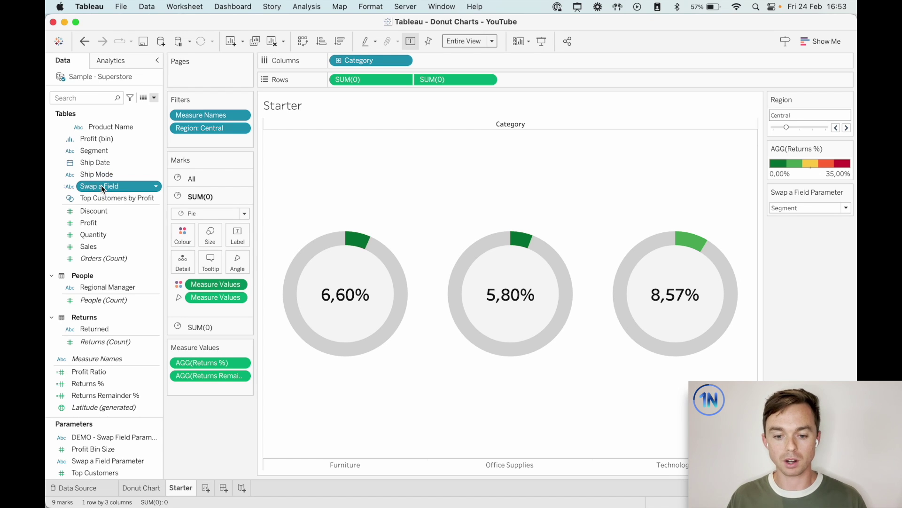
drag(101, 185, 366, 59)
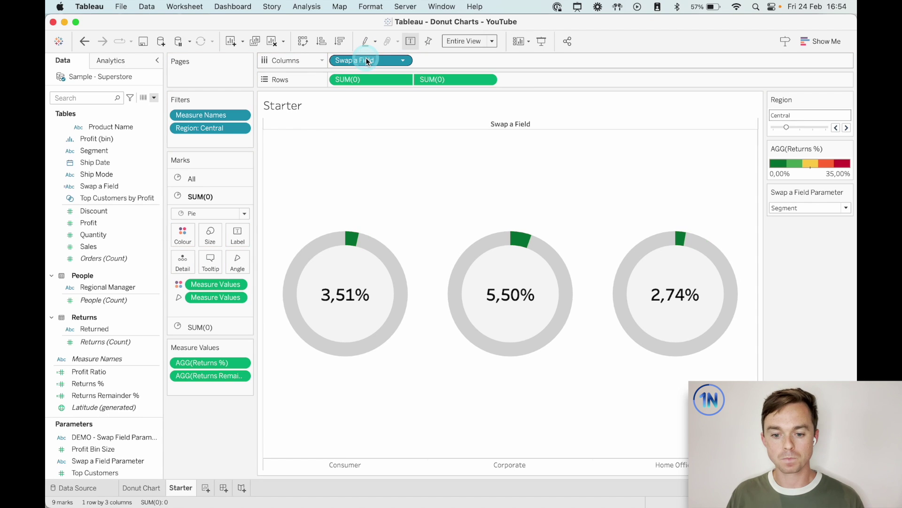
click(804, 209)
click(803, 217)
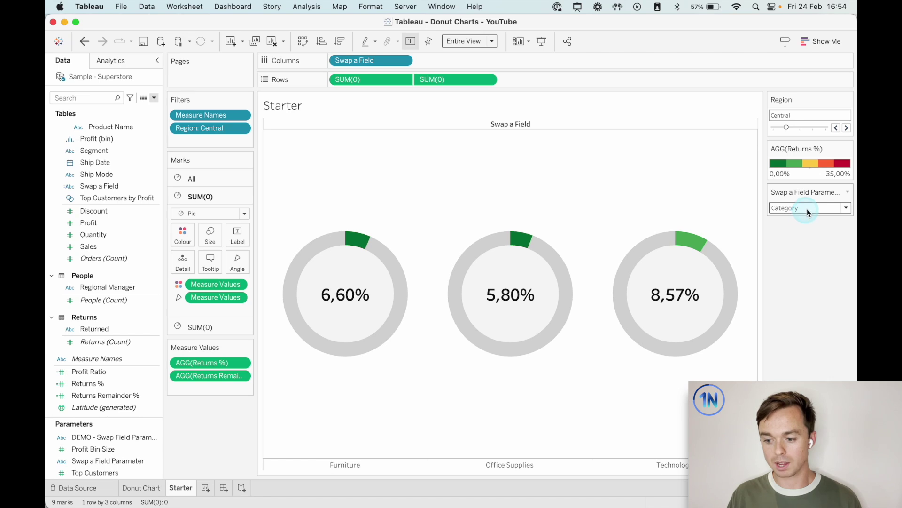
click(808, 207)
click(812, 228)
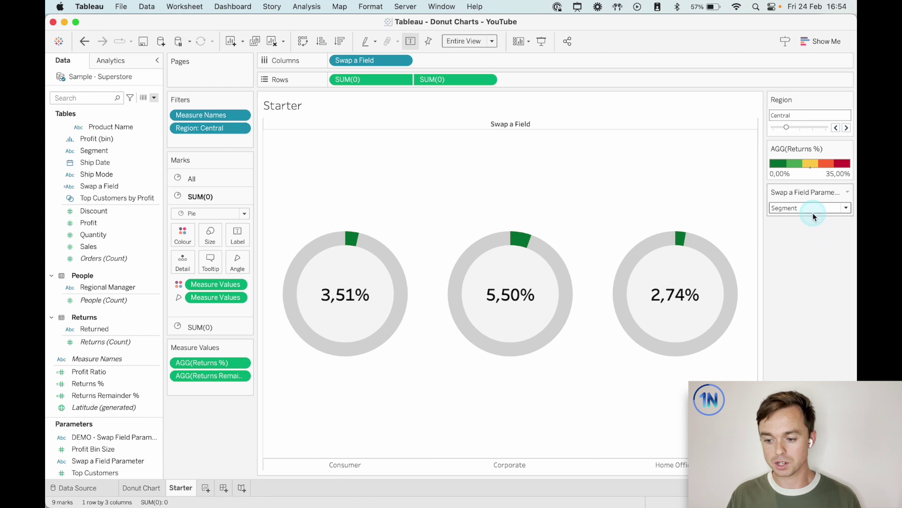
click(814, 211)
click(809, 217)
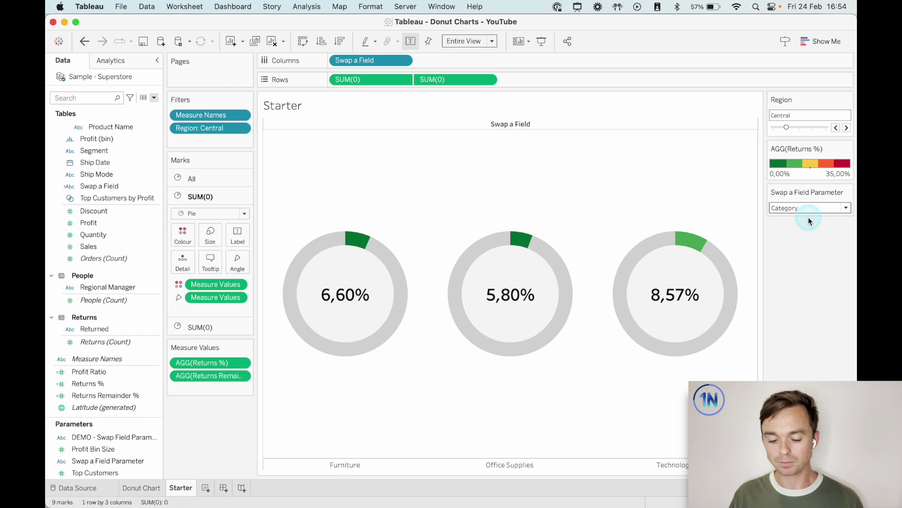
- Hide the Swap a Field column header, switch to Segment, and edit the sheet title
right_click(511, 124)
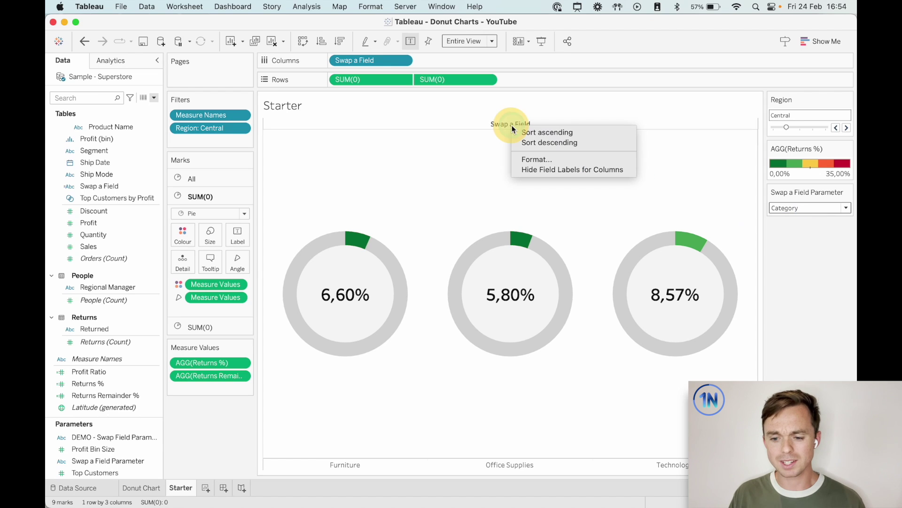
click(551, 170)
click(798, 209)
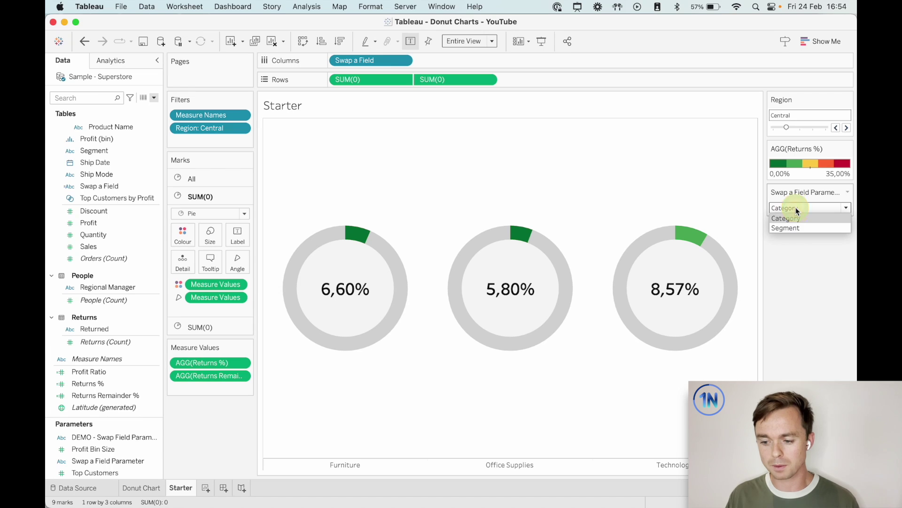
click(788, 227)
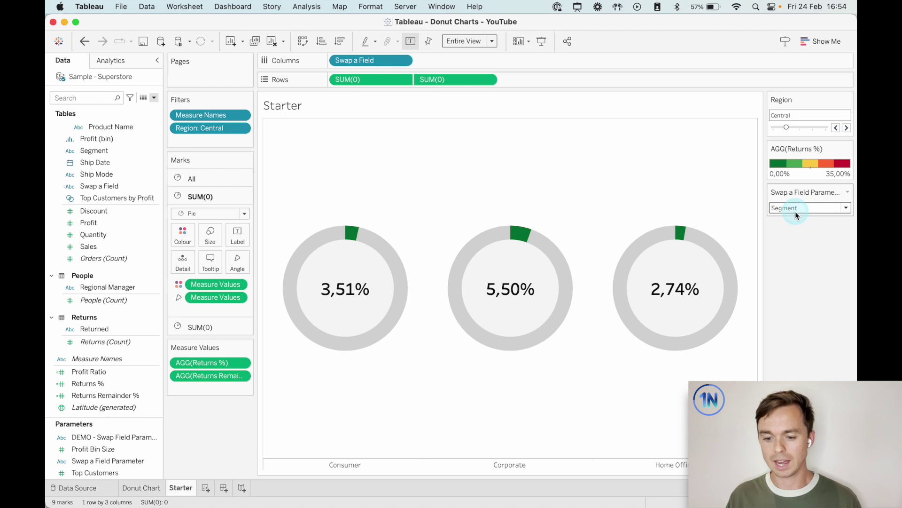
double_click(387, 104)
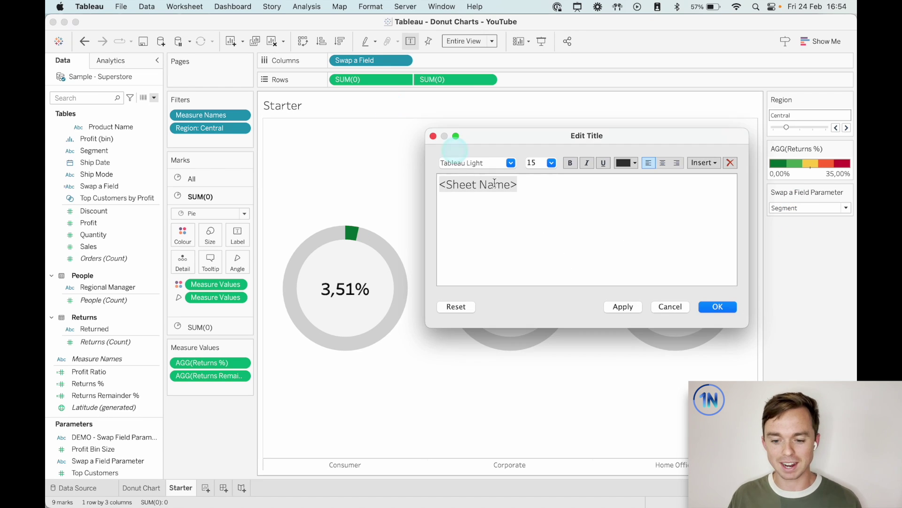
- Replace the default sheet title with the question text 'Orders were returned for'
drag(522, 184, 440, 183)
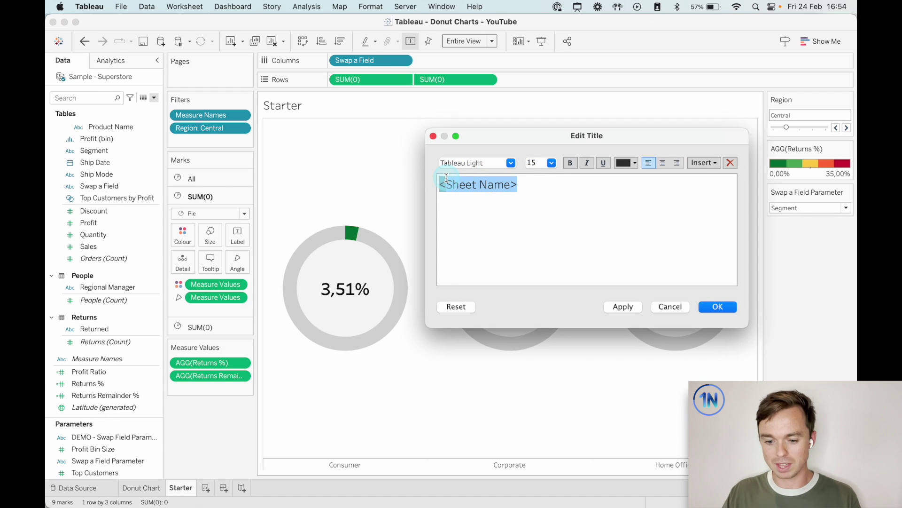
key(BackSpace)
text(How an)
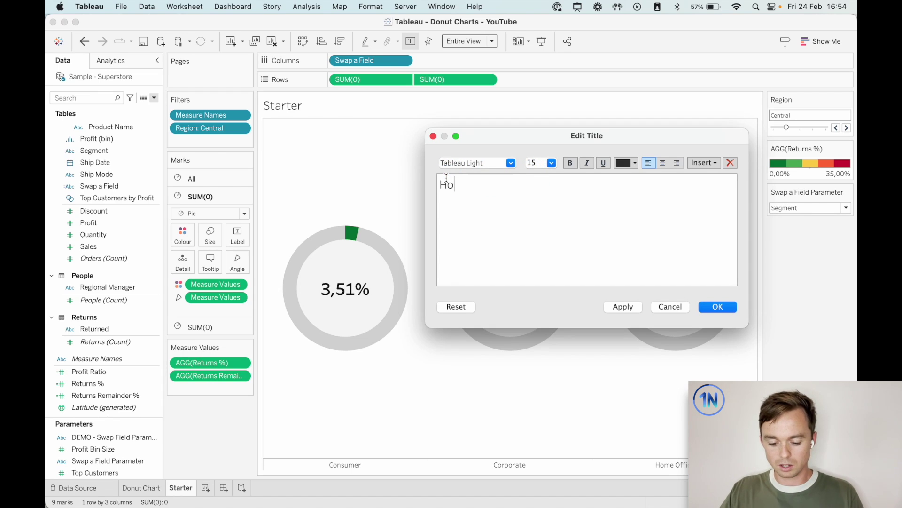
key(BackSpace)
key(BackSpace)
text(many)
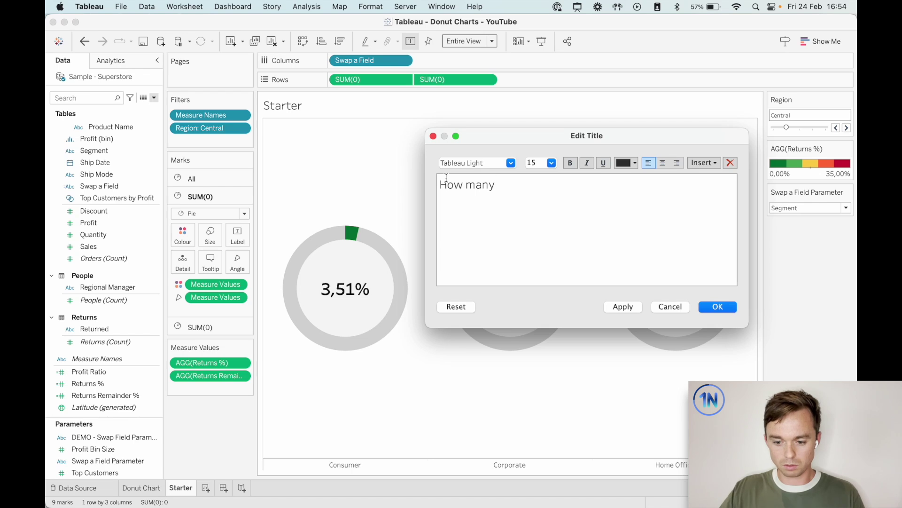
key(super+a)
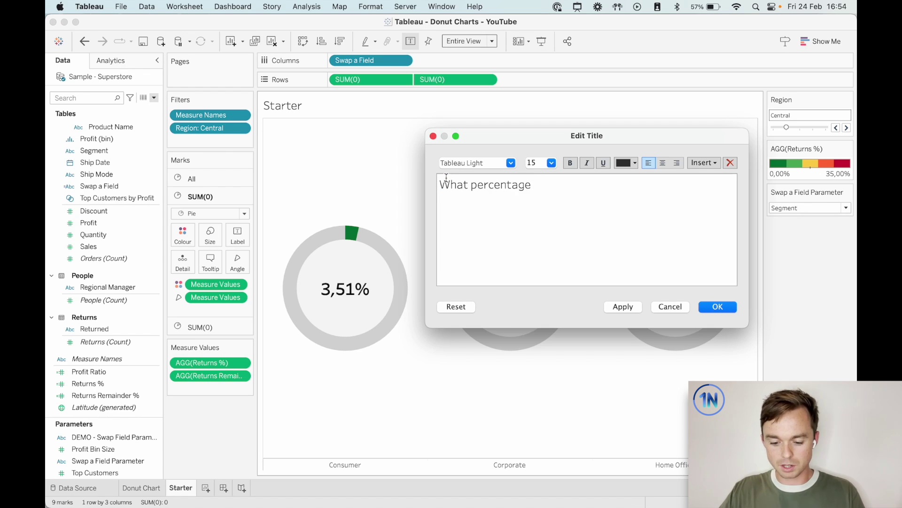
text(Orders)
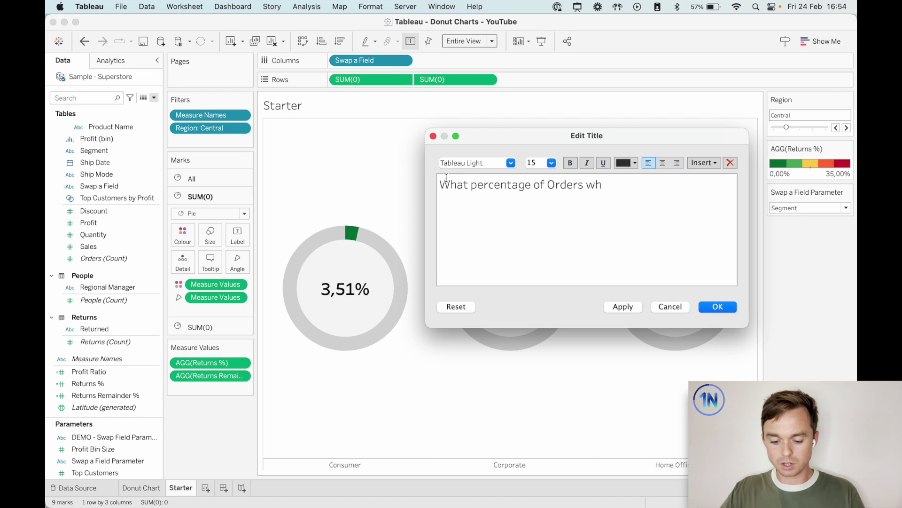
text( were ret)
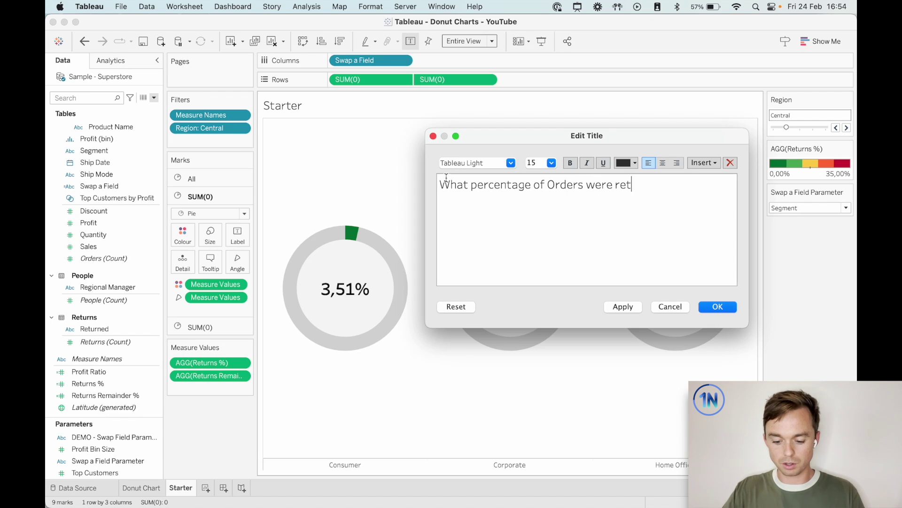
text(urned for)
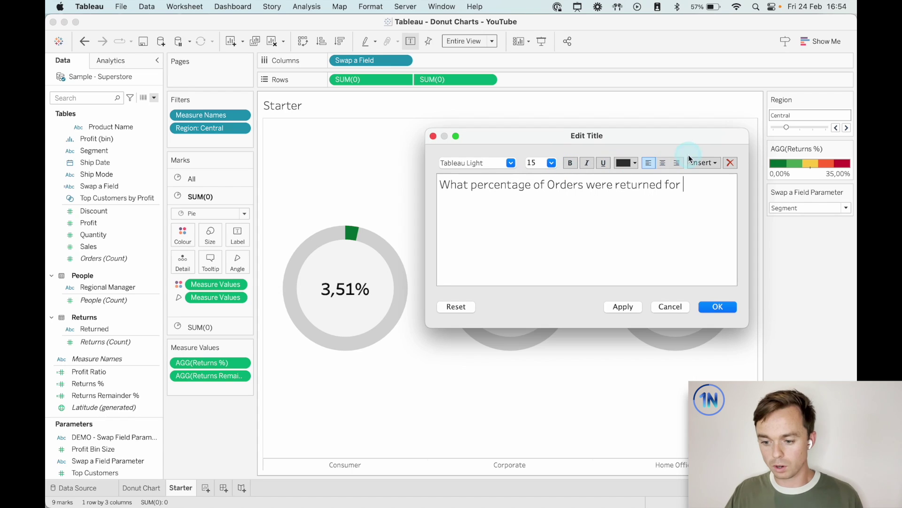
- Insert the Region field, 'and', the Swap a Field Parameter value, then '?' into the title
click(694, 162)
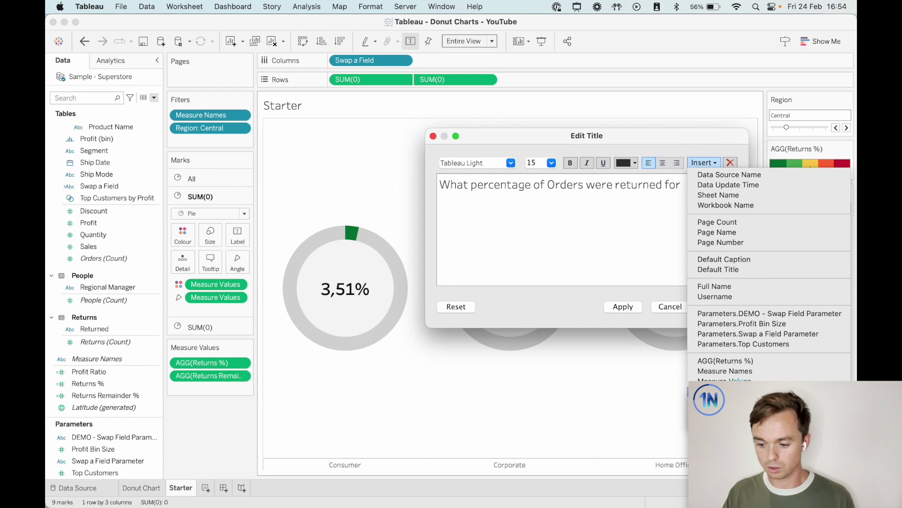
click(719, 398)
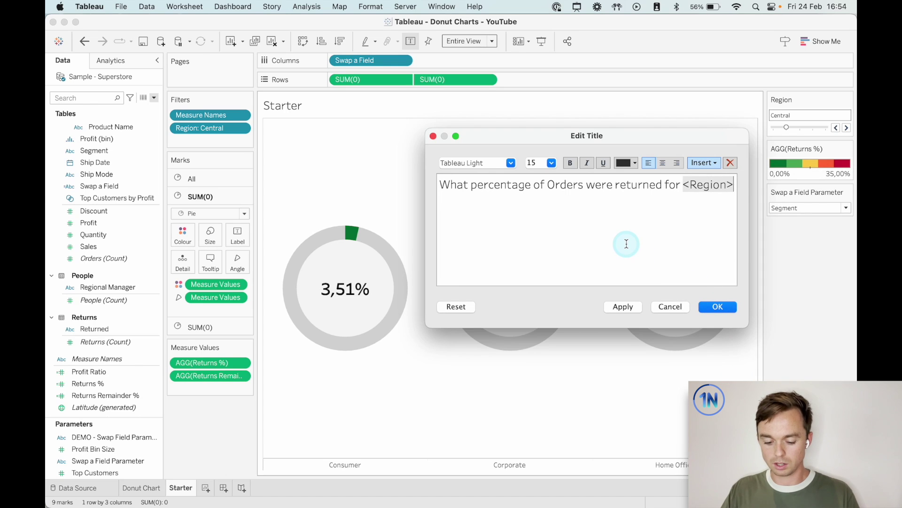
text(and)
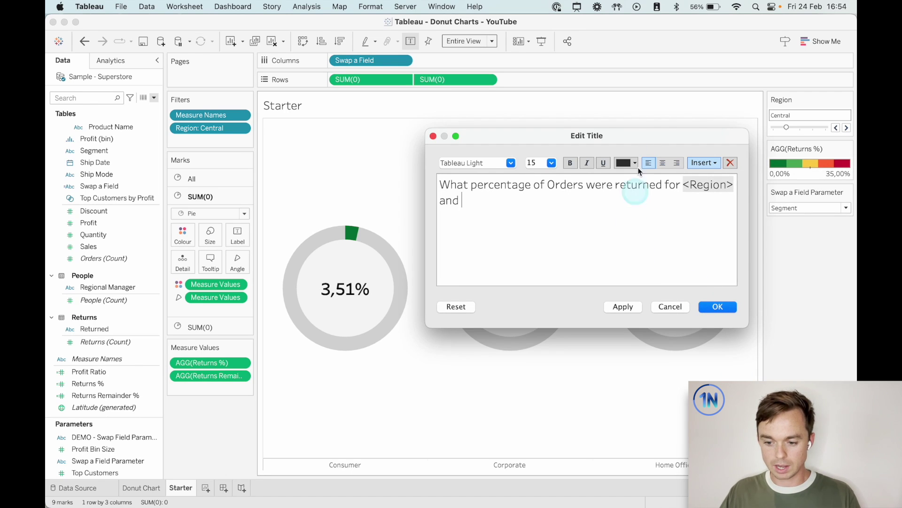
click(704, 163)
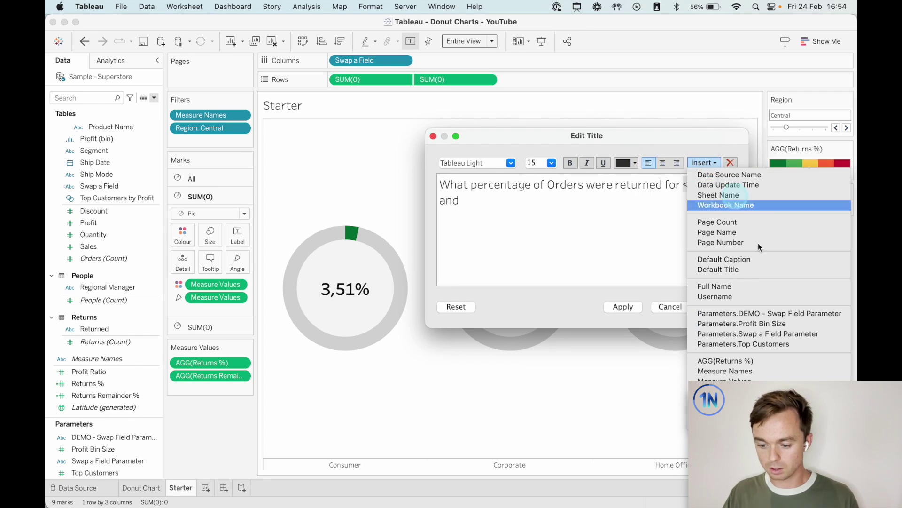
click(799, 333)
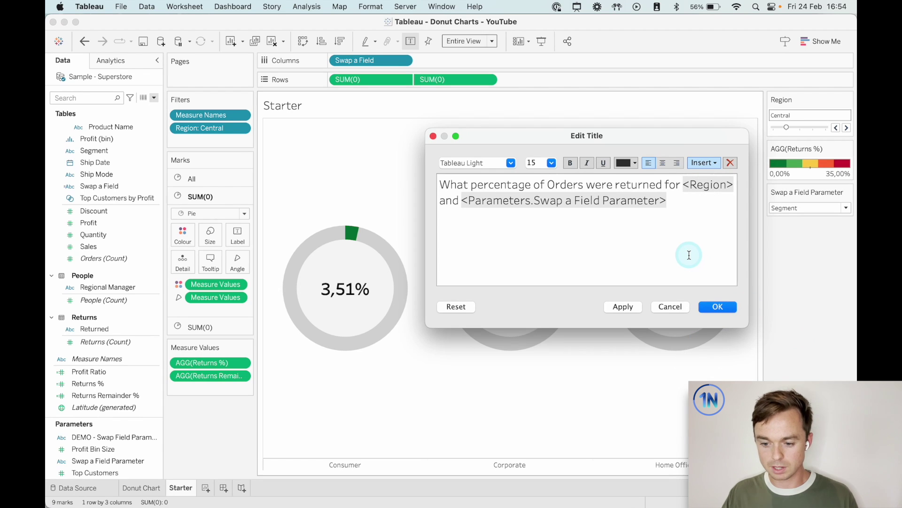
text(?)
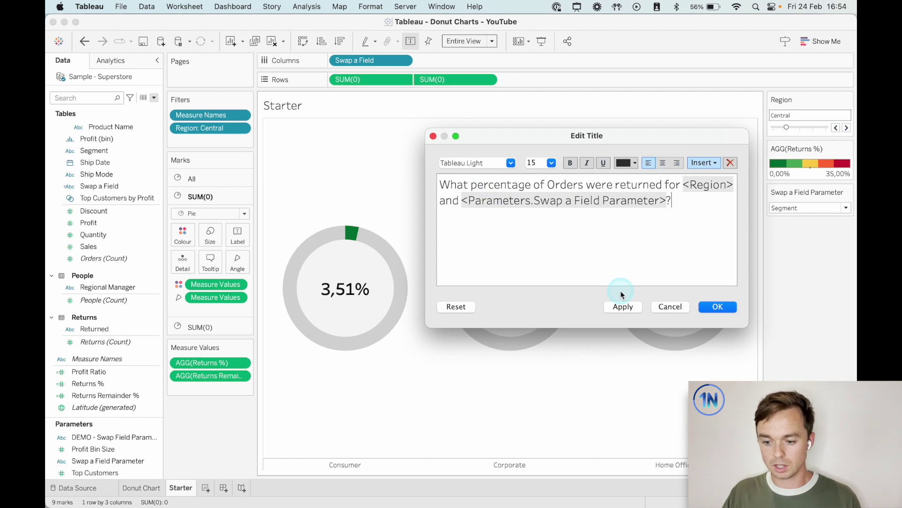
- Add 'the' before Region and 'region' after it, then apply the revised title
click(630, 308)
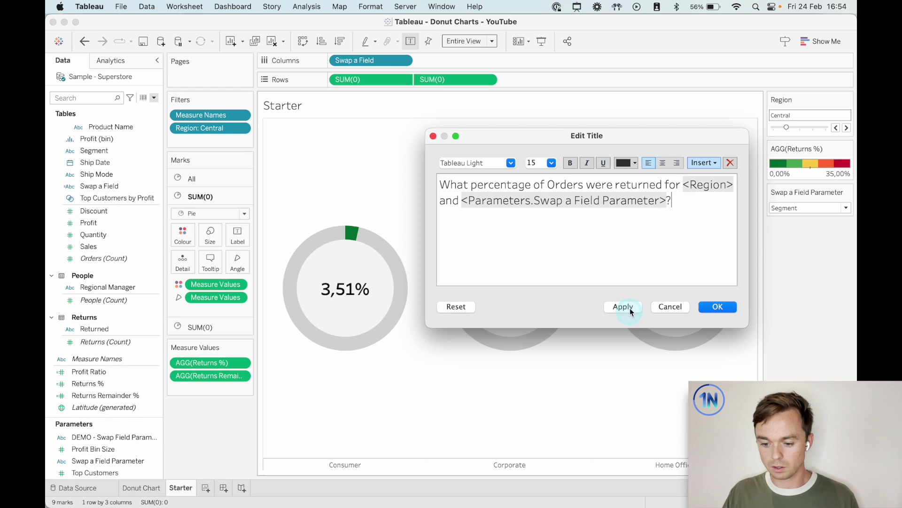
click(680, 181)
text(th)
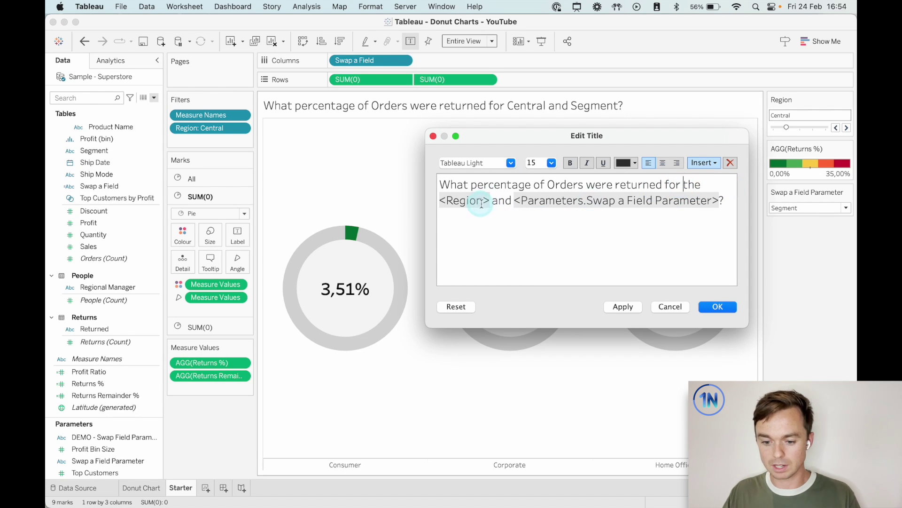
click(490, 200)
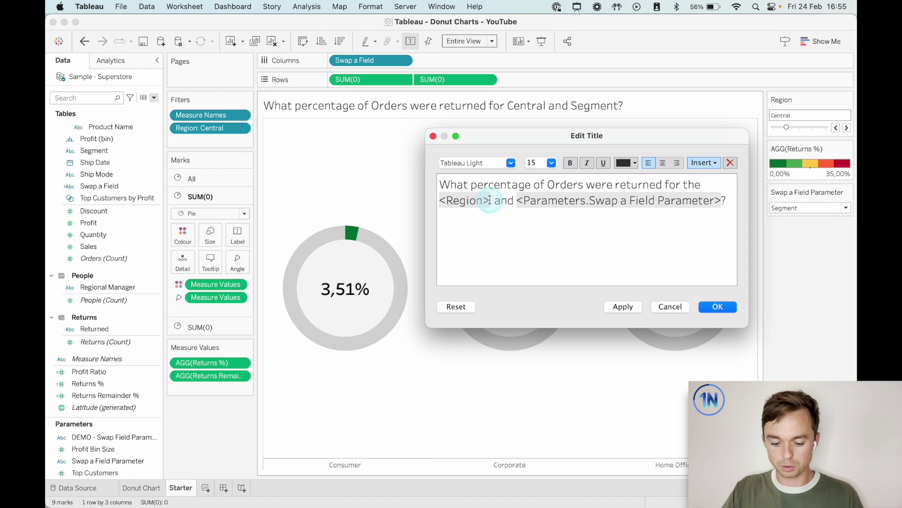
text(region)
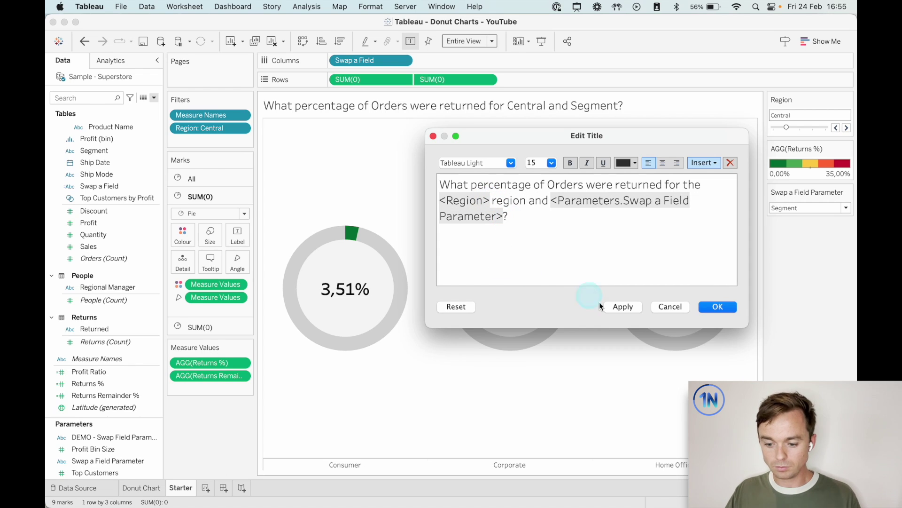
click(628, 306)
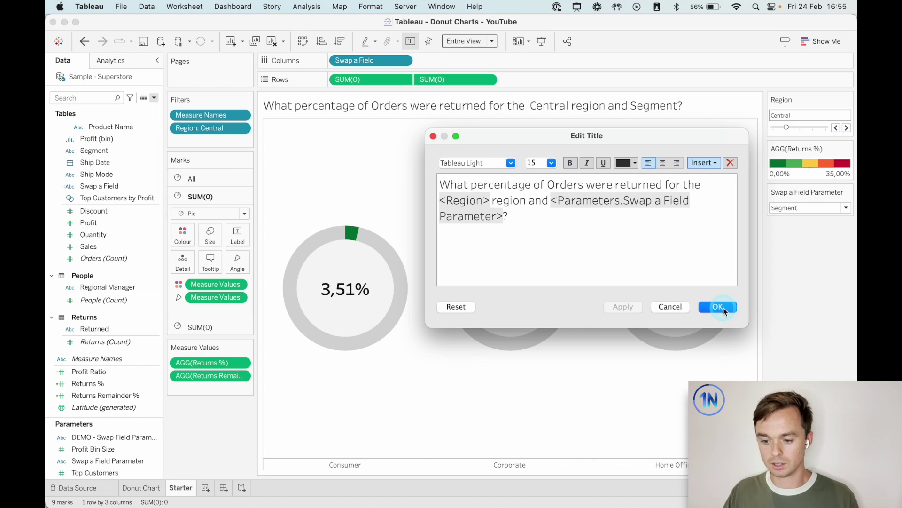
- Confirm the title and set the Swap a Field Parameter to Category
click(719, 307)
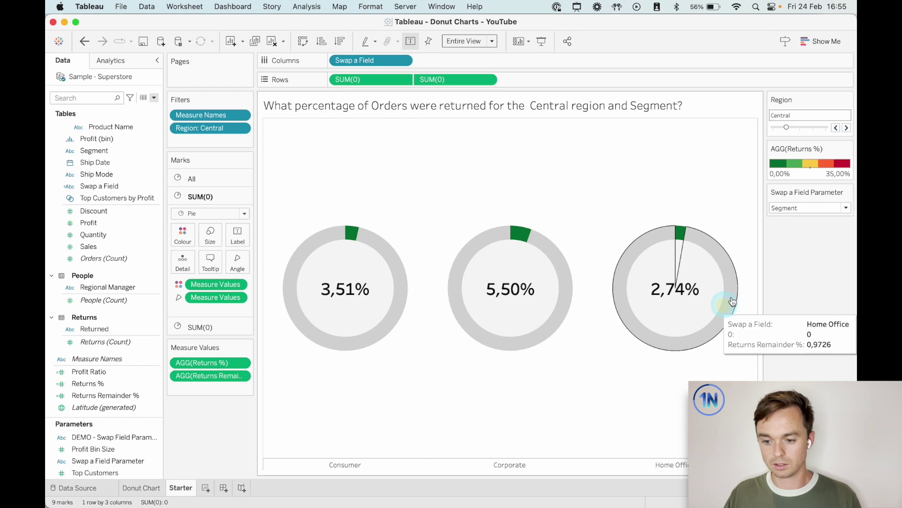
click(804, 209)
click(803, 216)
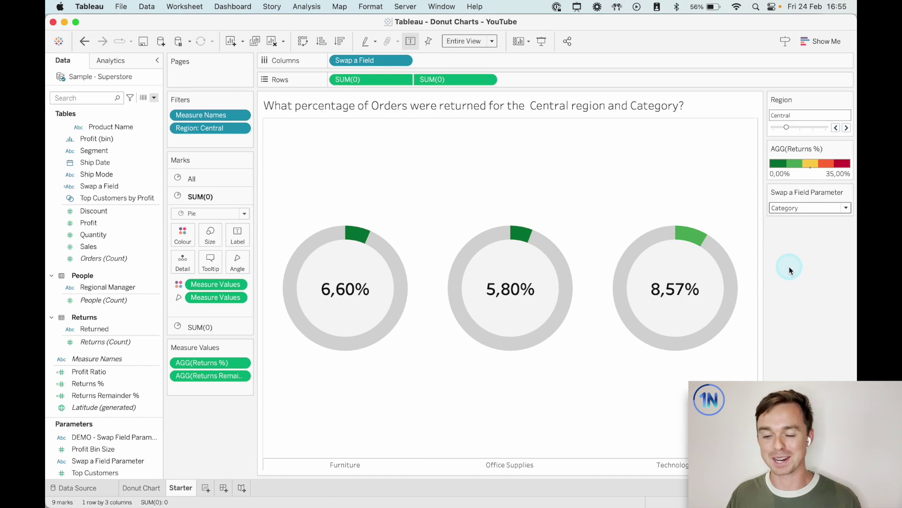